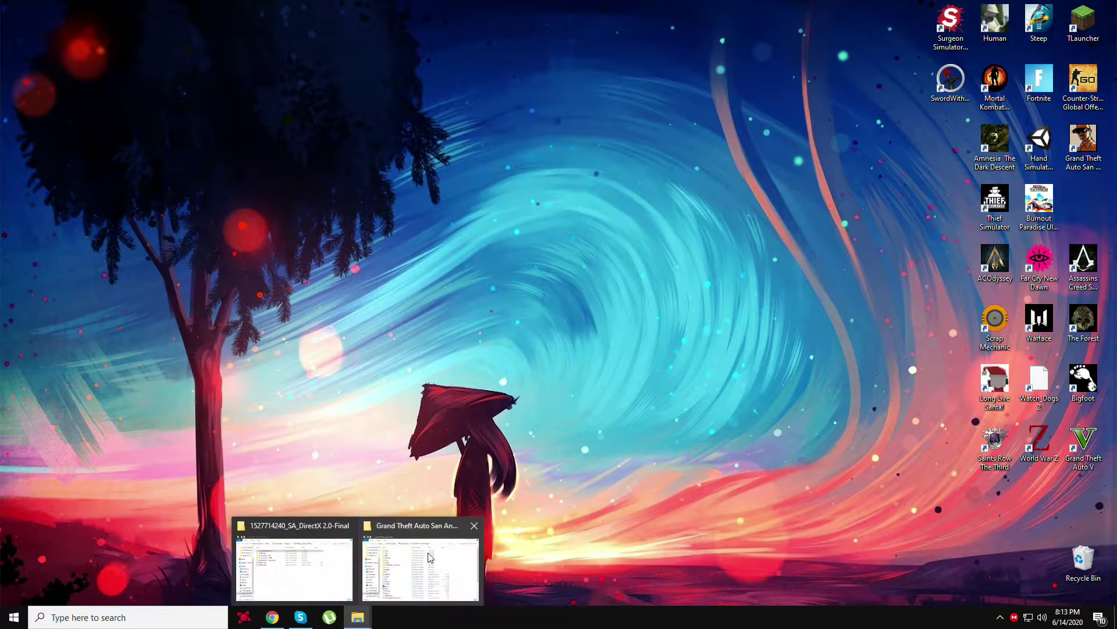
left_click(418, 548)
left_click_drag(500, 124, 1116, 134)
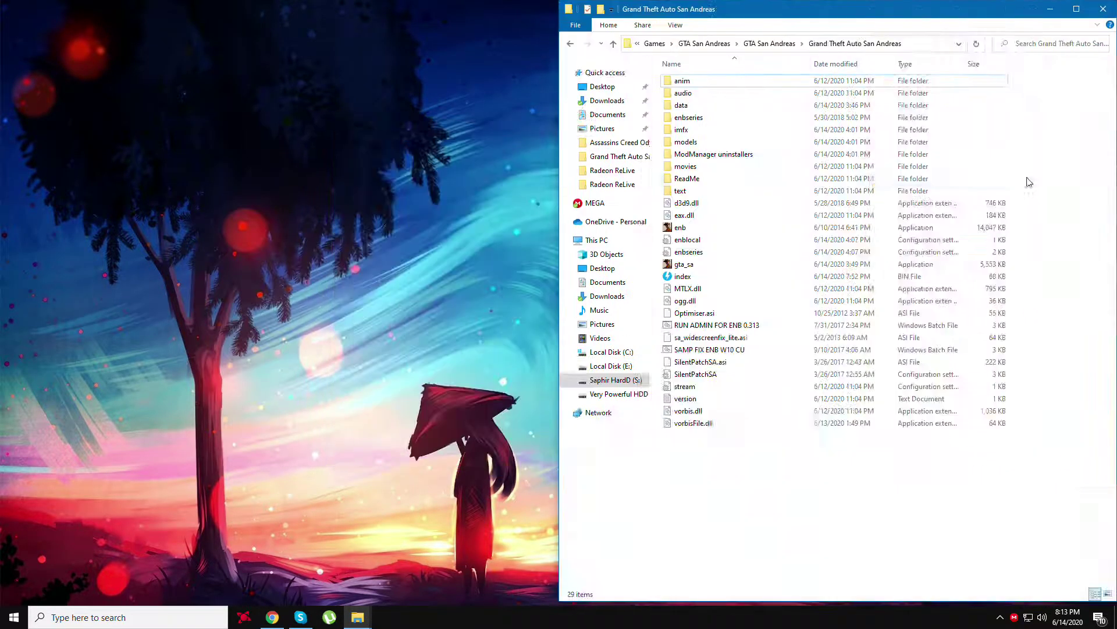
key("alt+Tab")
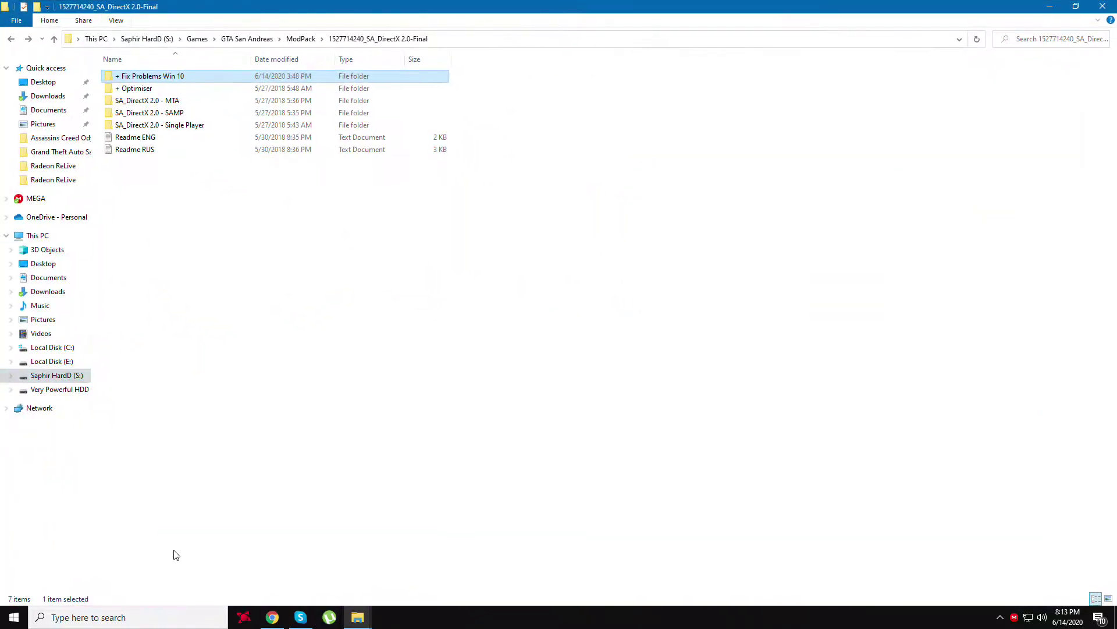
left_click_drag(439, 10, 0, 78)
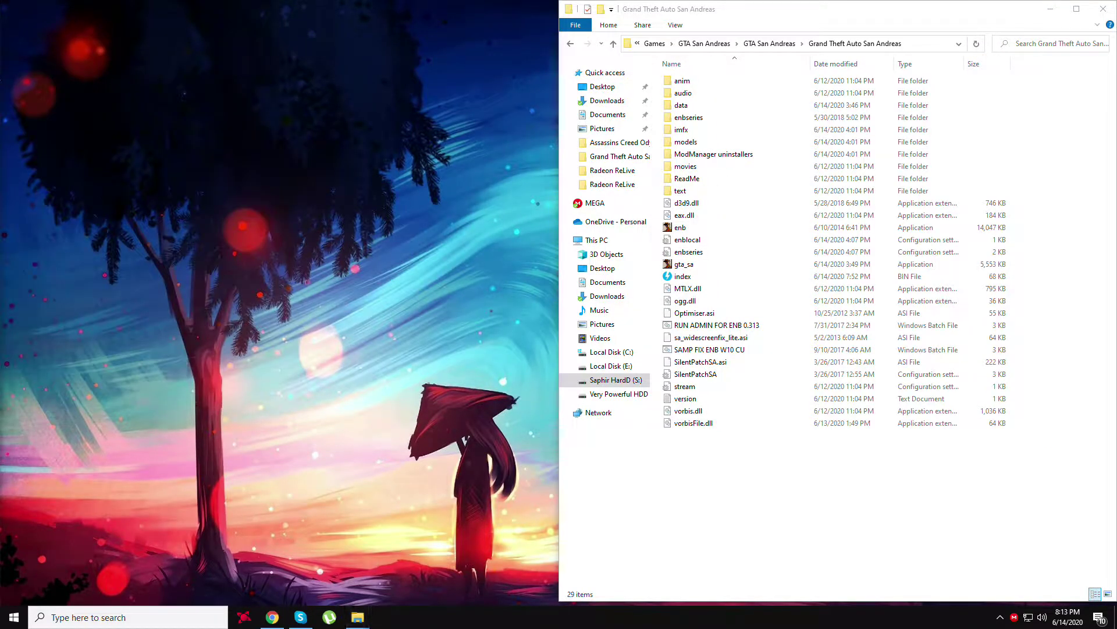
double_click(53, 5)
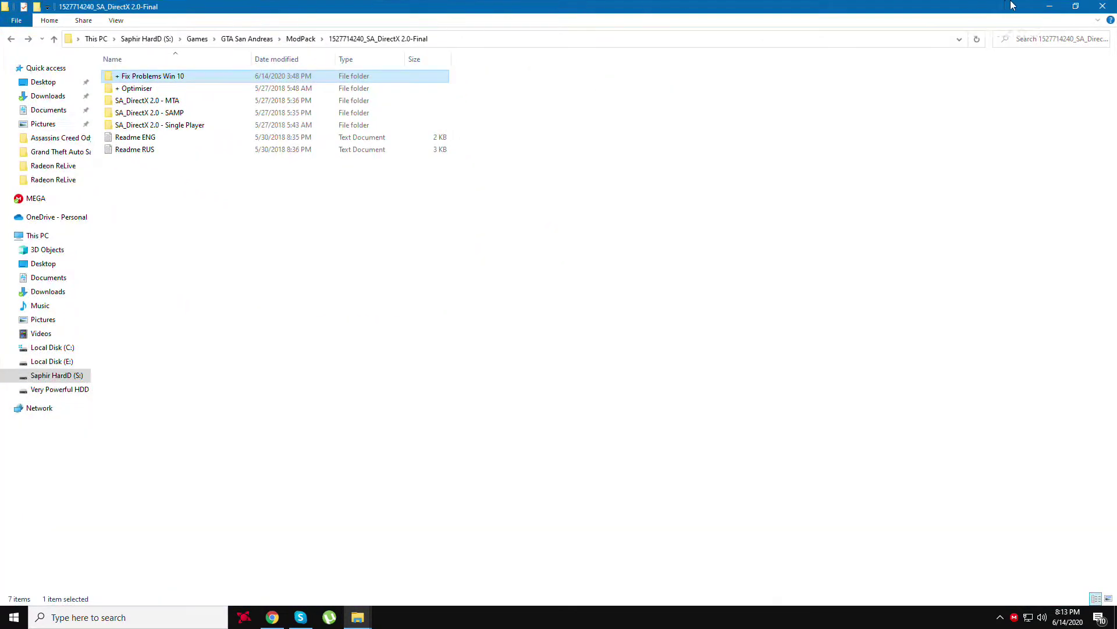
left_click_drag(980, 13, 1, 140)
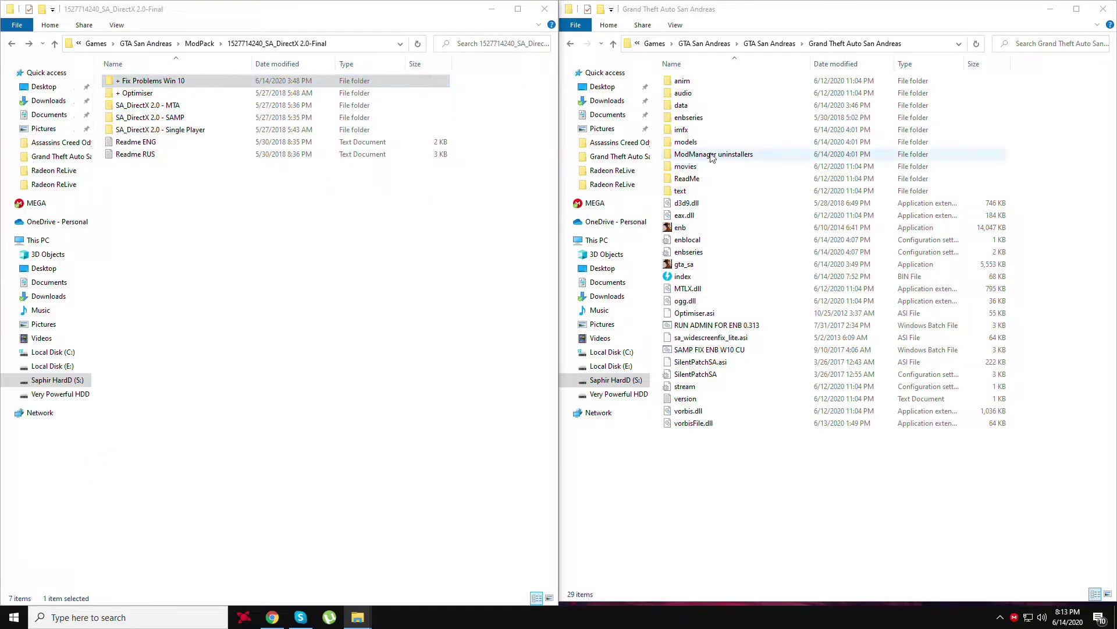
Switch to the browser and view the preview screenshots on the SA_DirectX 2.0 page at GTAinside
key("alt+Tab")
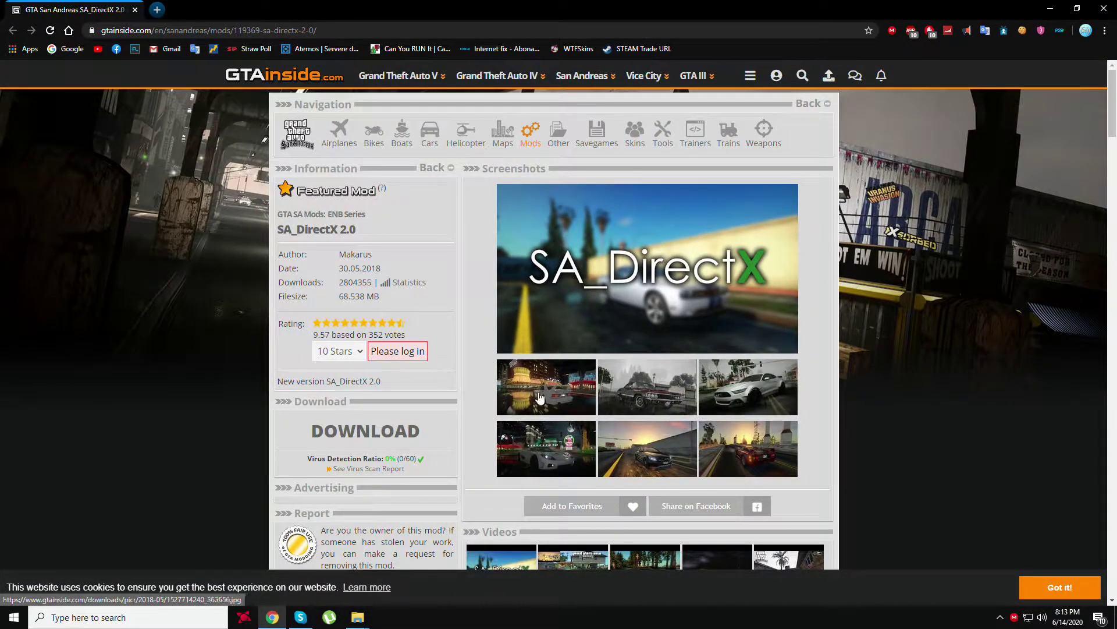
left_click(538, 398)
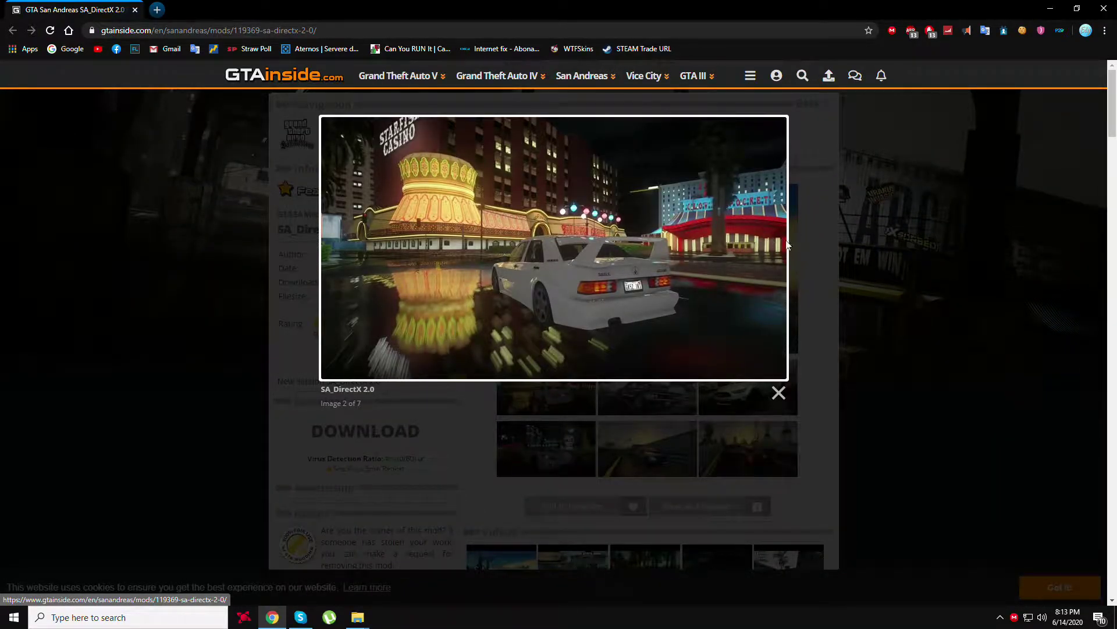
left_click(769, 245)
left_click(769, 247)
left_click(771, 249)
left_click(771, 249)
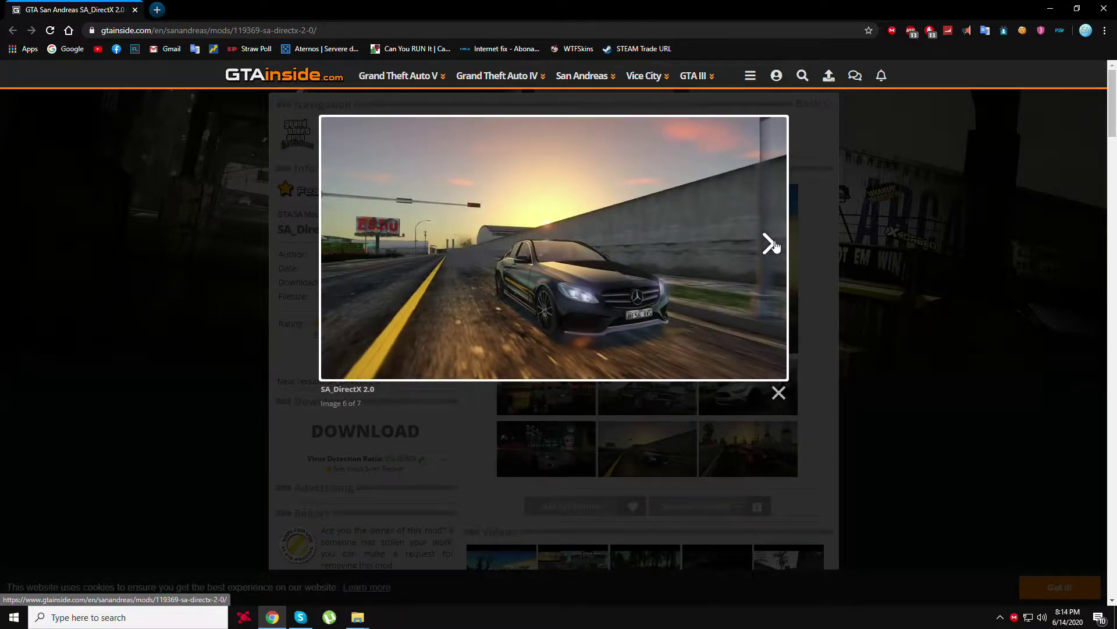
left_click(773, 248)
left_click(778, 393)
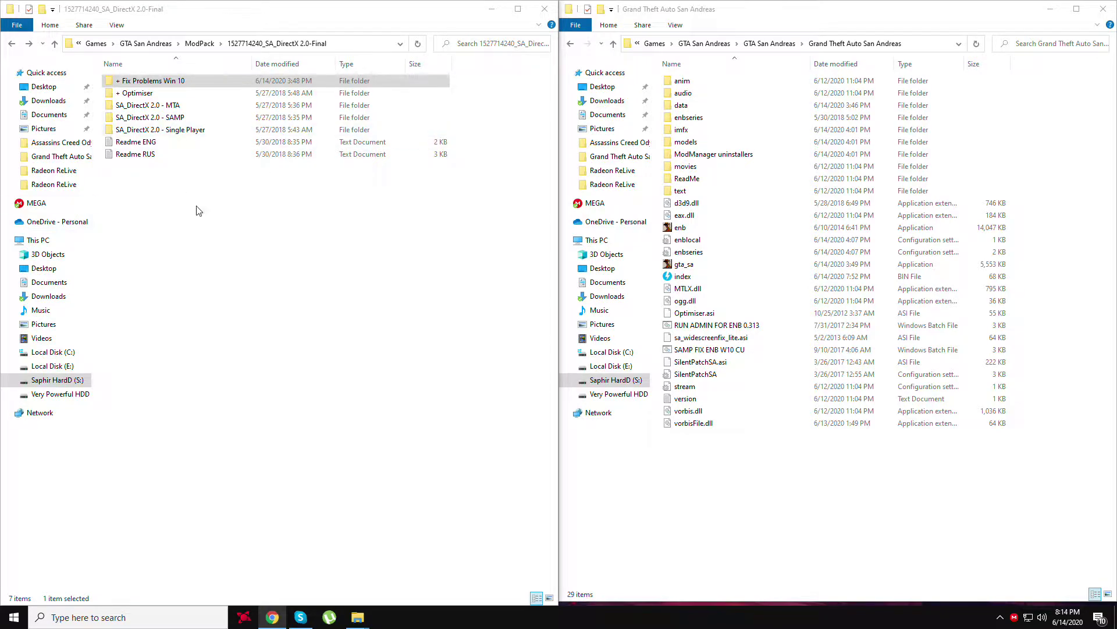
Start the download of the SA_DirectX 2.0 archive from its GTAinside page in Chrome, and return to the folder windows
left_click(272, 617)
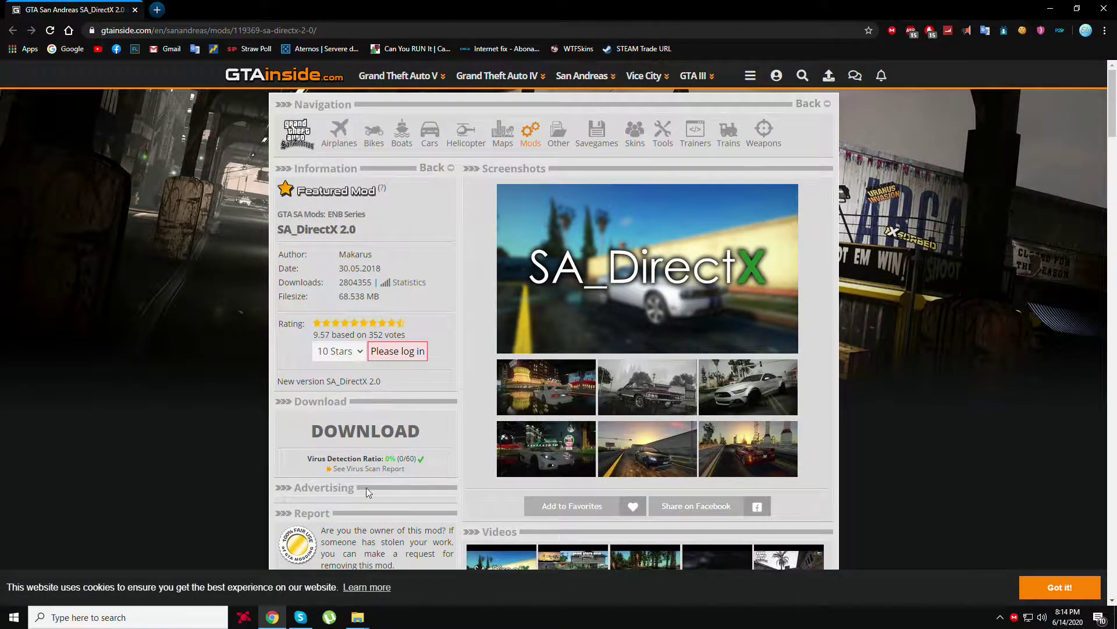
left_click(352, 432)
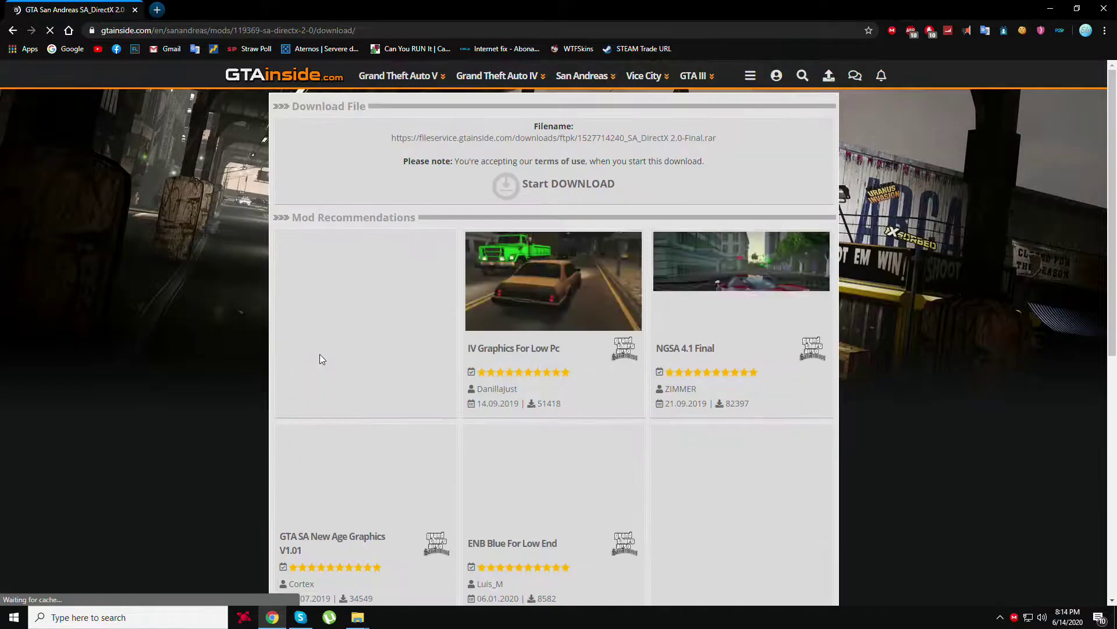
left_click(573, 193)
left_click(126, 601)
key("Escape")
left_click(272, 617)
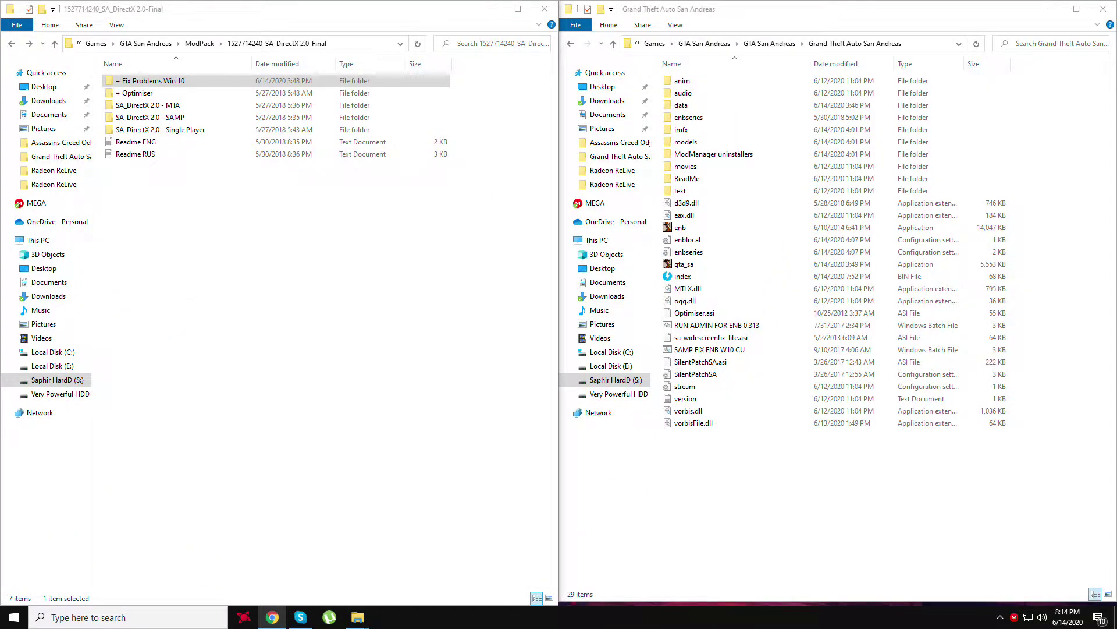
left_click(11, 43)
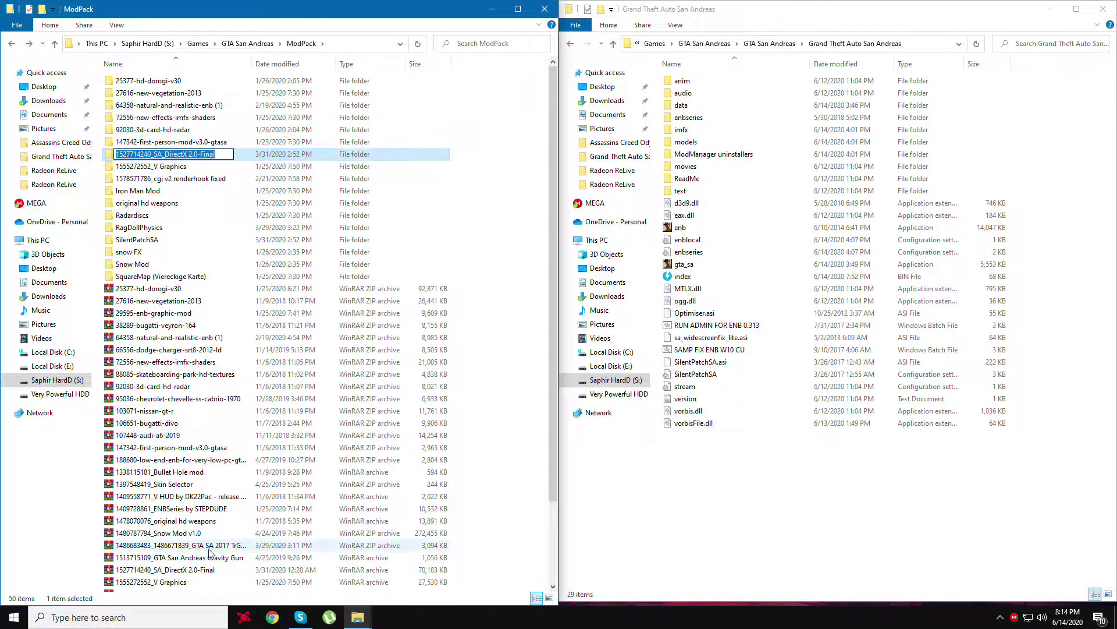
left_click(140, 276)
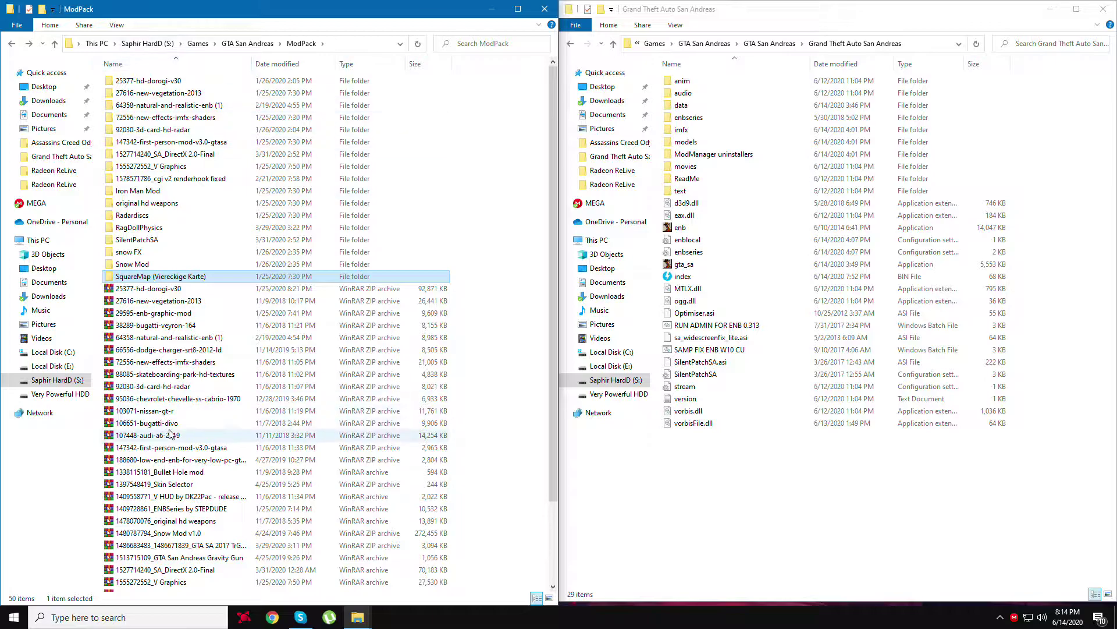
scroll(148, 233, "down", 3)
scroll(157, 288, "up", 3)
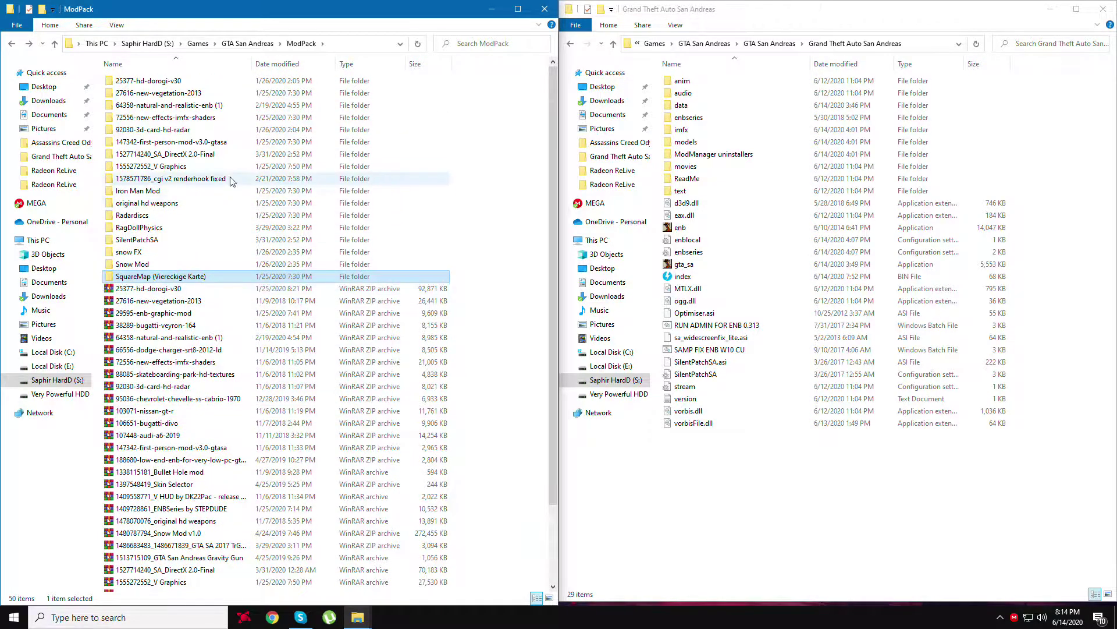
double_click(175, 154)
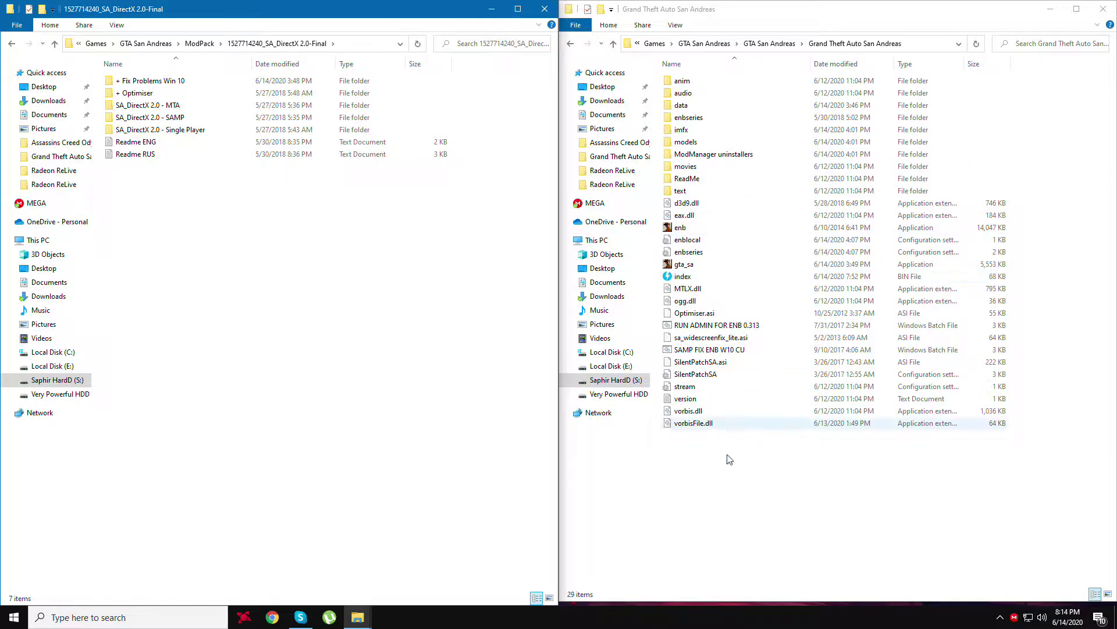
Snap the Grand Theft Auto San Andreas folder window beside the mod folder so it fills its half of the screen
left_click(754, 599)
left_click_drag(745, 15, 1113, 74)
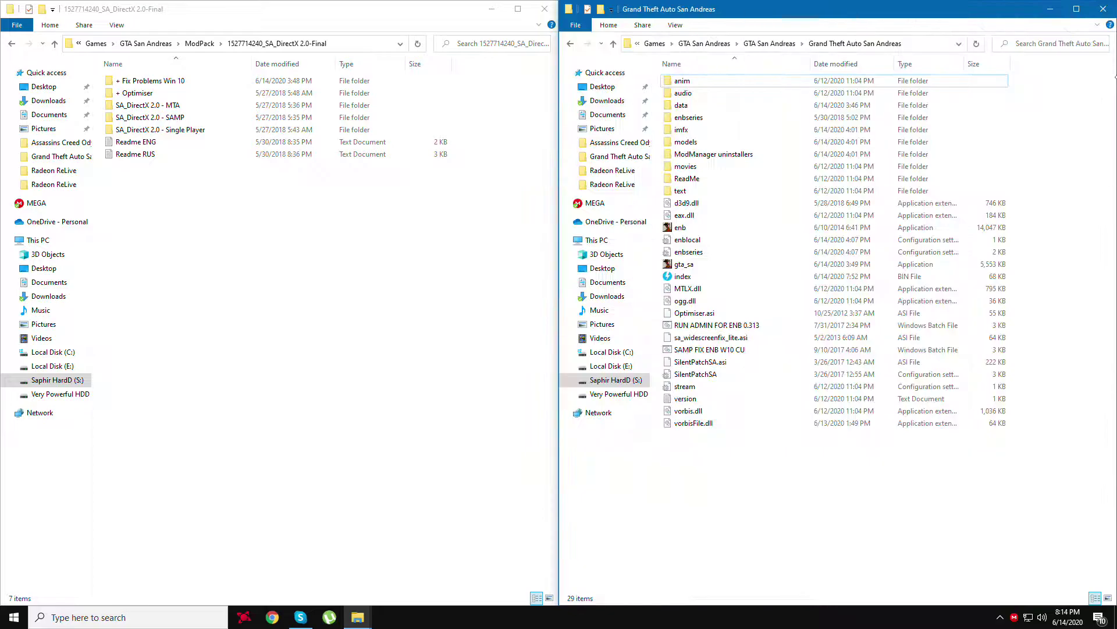
left_click(481, 348)
left_click(676, 503)
left_click(312, 412)
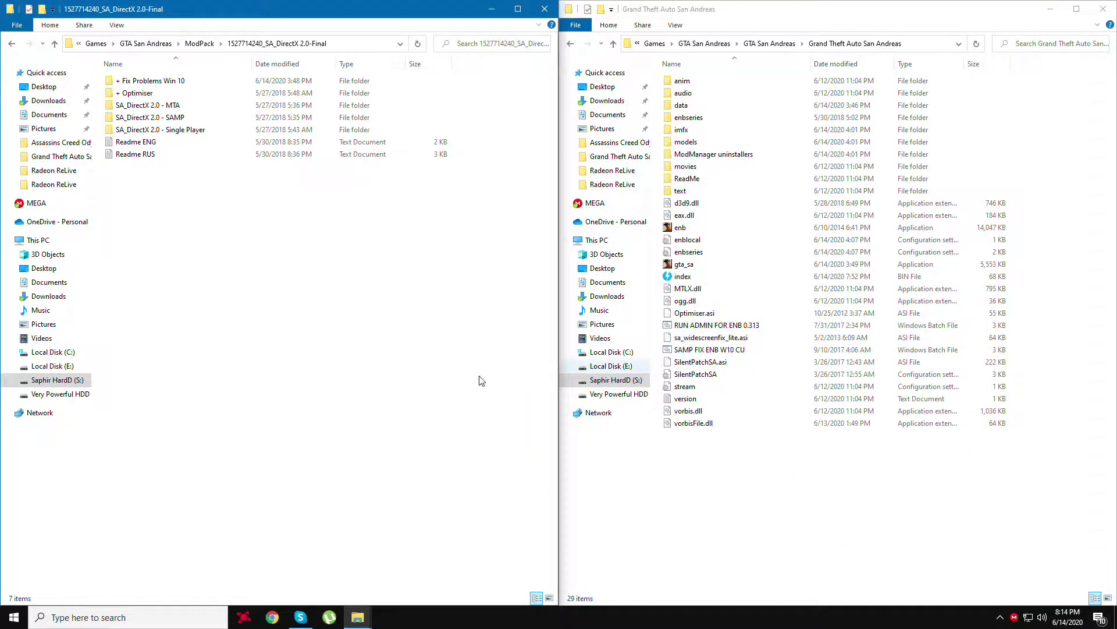
Examine the Single Player version's contents and compare the mod's Single Player, SAMP and MTA folders
double_click(123, 130)
key("alt+Left")
double_click(201, 131)
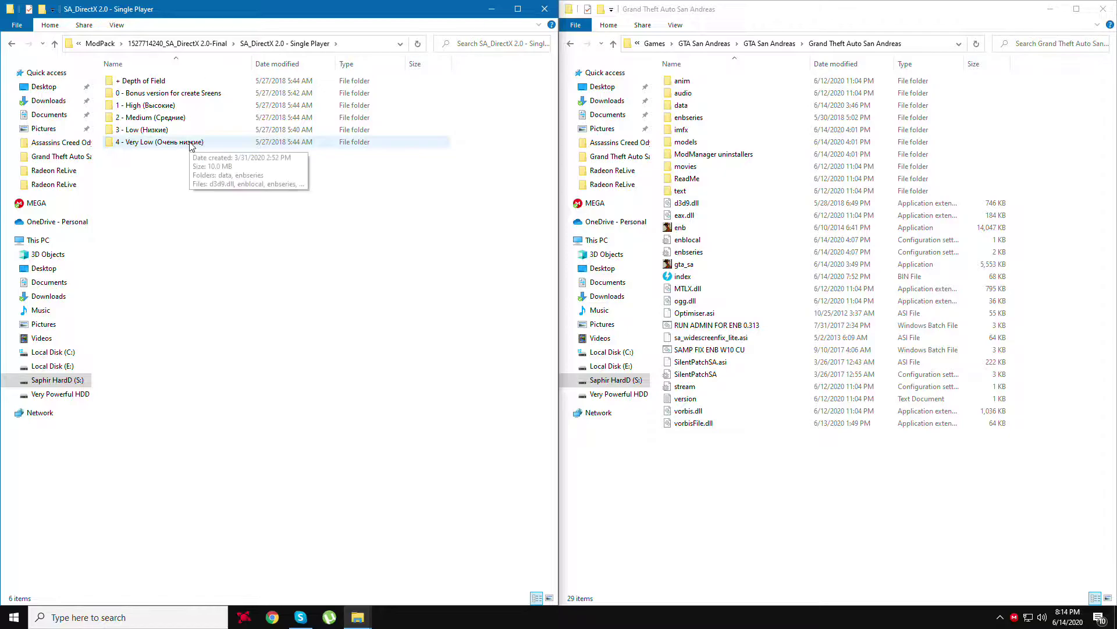
key("alt+Left")
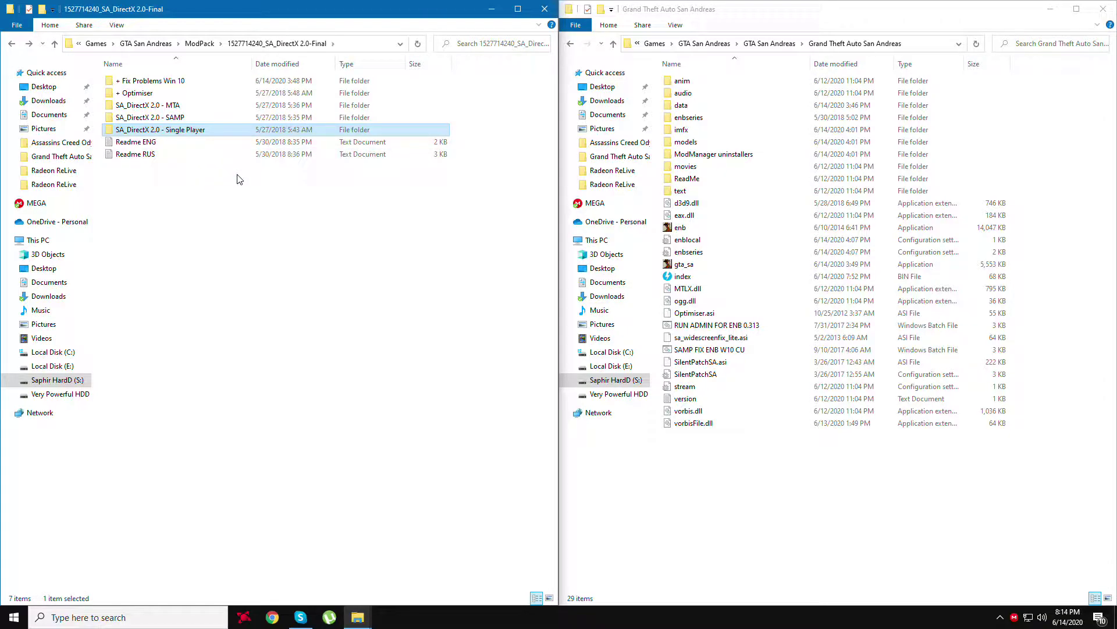
left_click(161, 121)
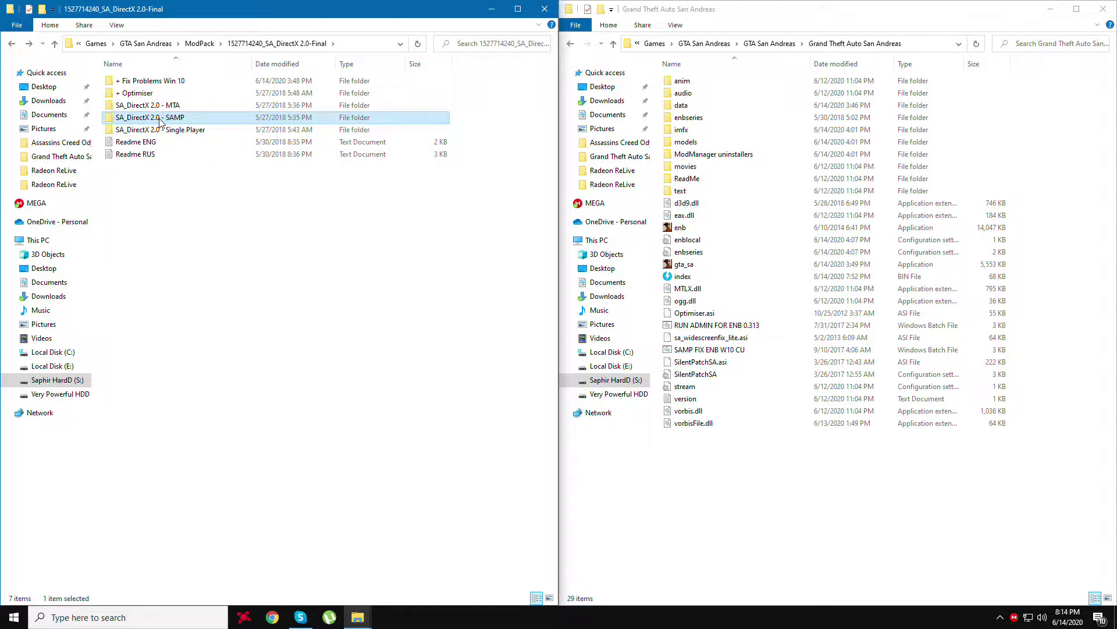
key("Down")
key("Up")
key("Up")
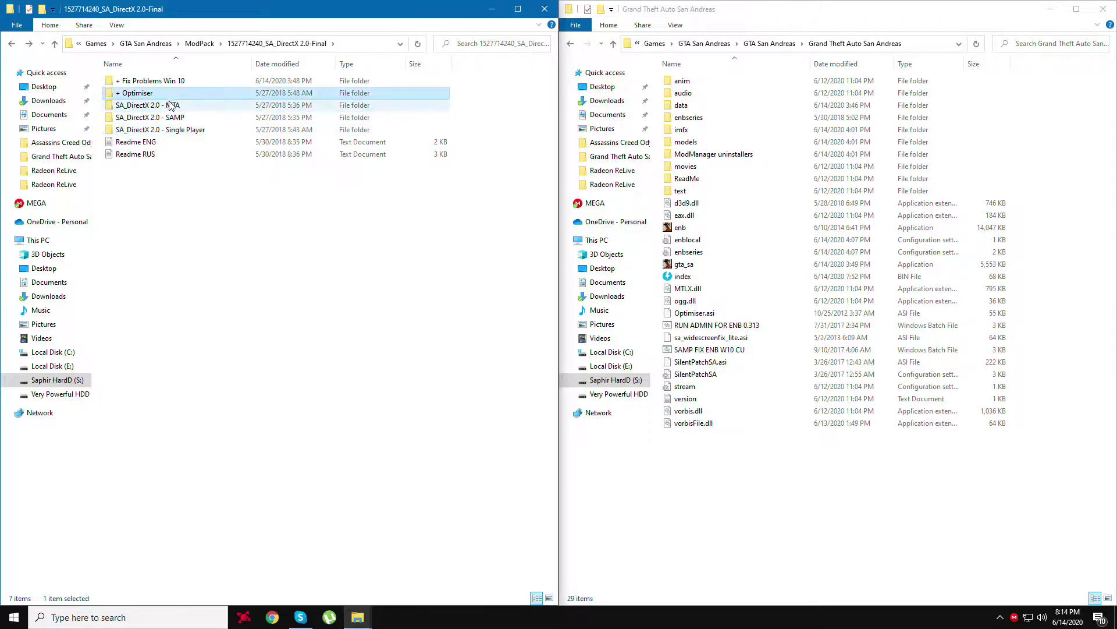
Open the SA_DirectX 2.0 - Single Player folder and look through its quality presets, including the Medium and High folders
double_click(181, 132)
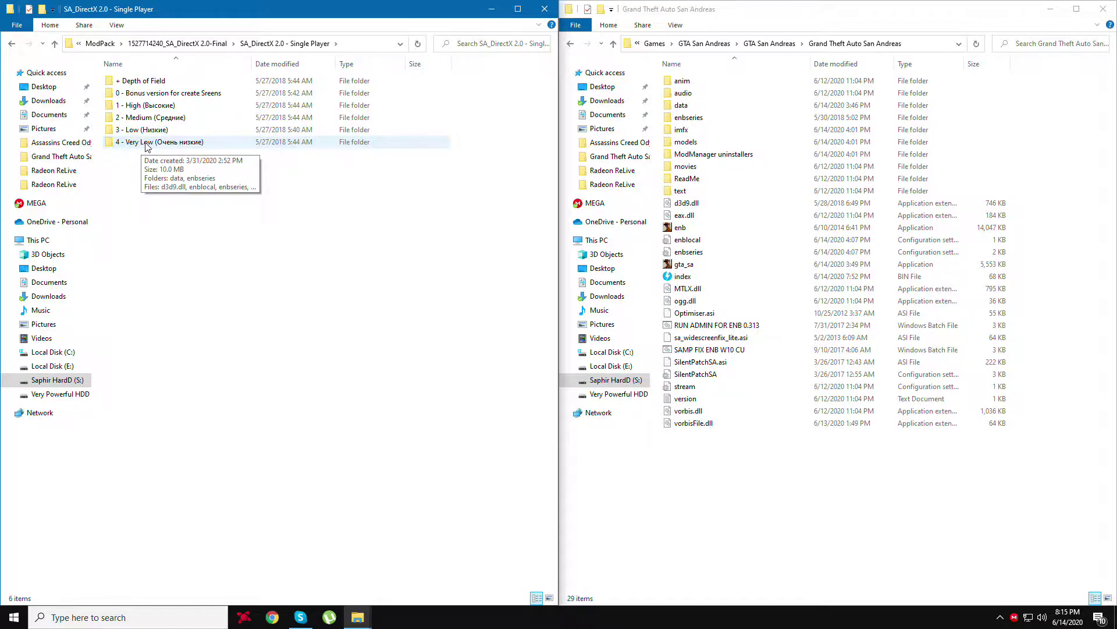
left_click(150, 145)
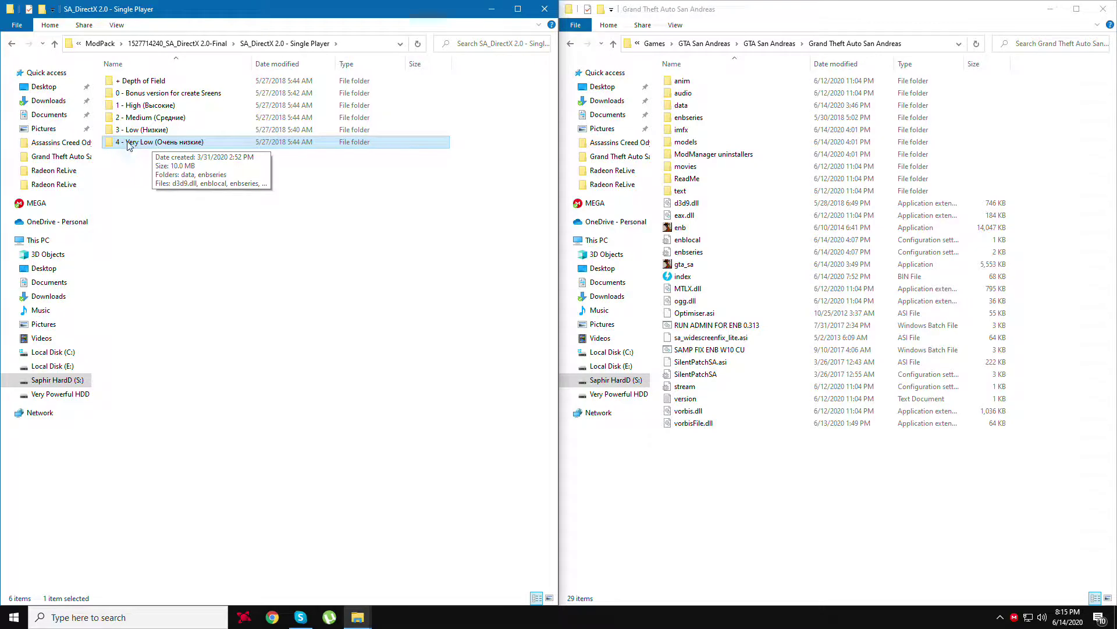
key("Up")
key("Up")
key("Up")
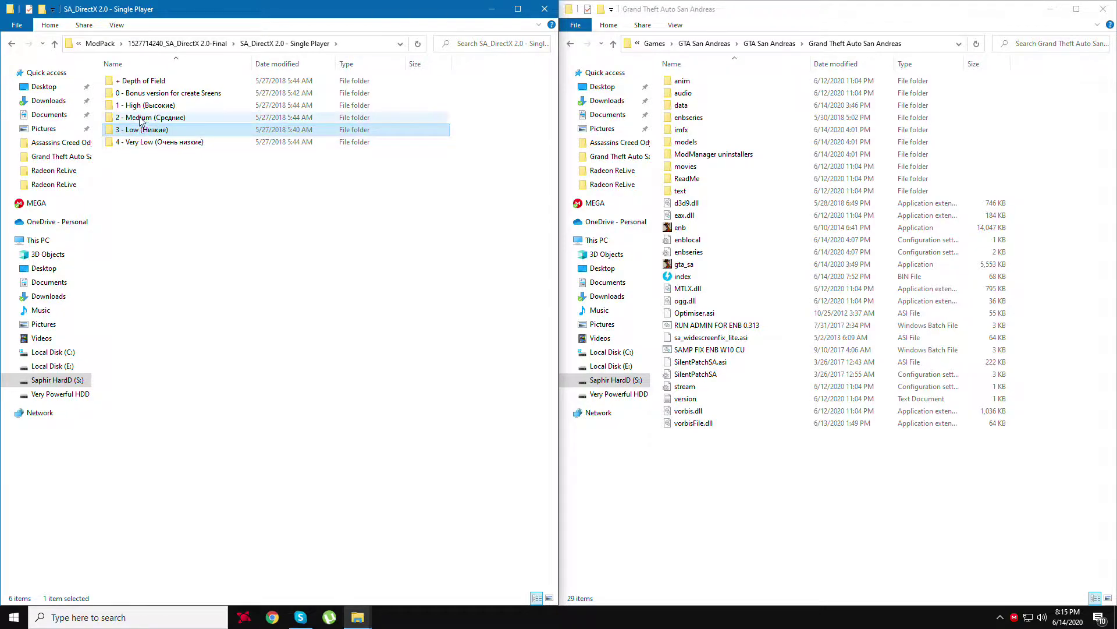
double_click(148, 117)
key("BackSpace")
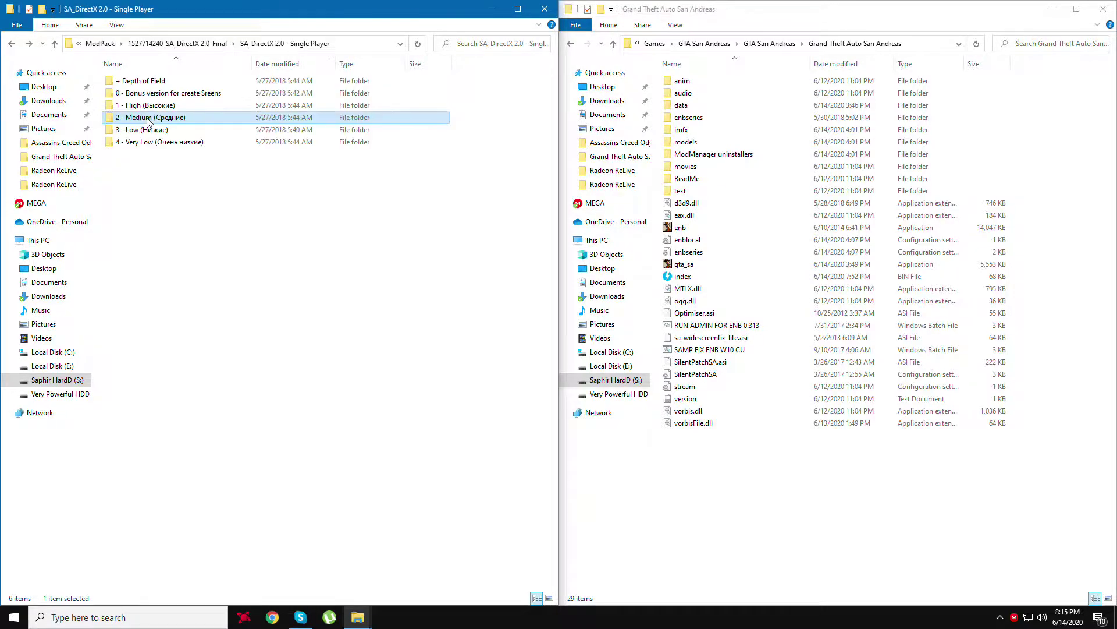
double_click(144, 107)
key("BackSpace")
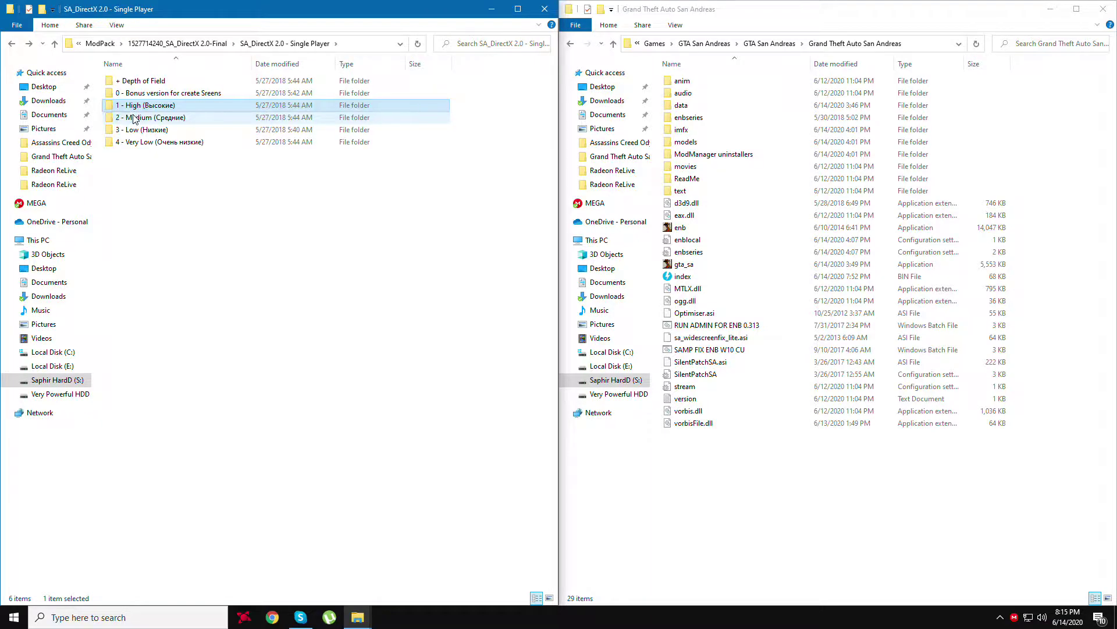
Open the 2 - Medium preset and move all its contents into the Grand Theft Auto San Andreas folder, replacing the existing files
left_click(134, 119)
double_click(148, 119)
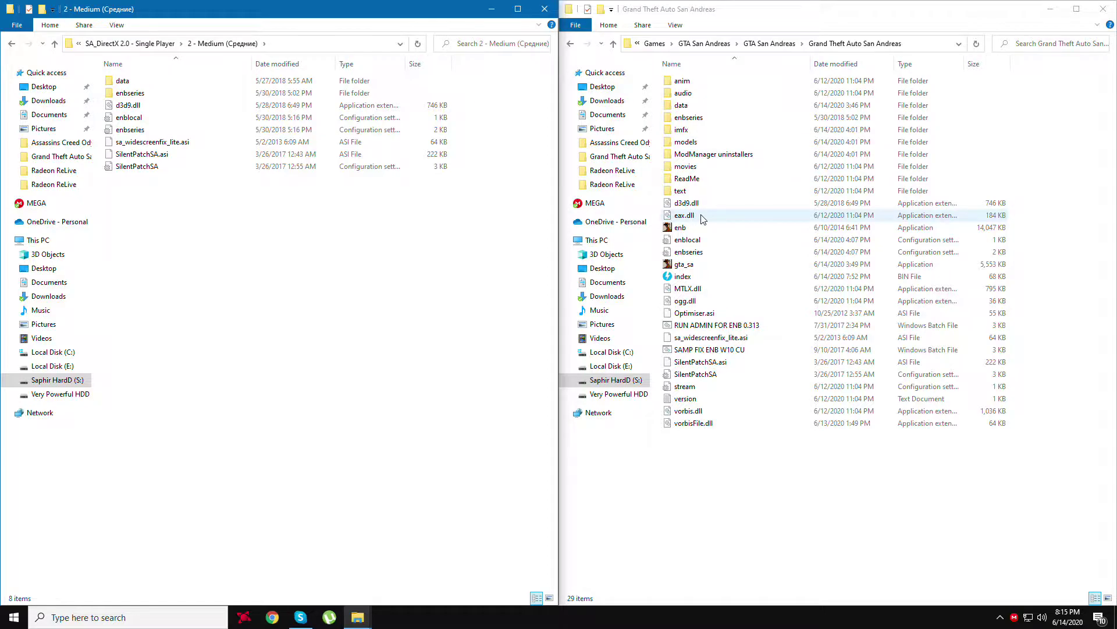
left_click_drag(172, 208, 139, 77)
left_click_drag(153, 136, 774, 511)
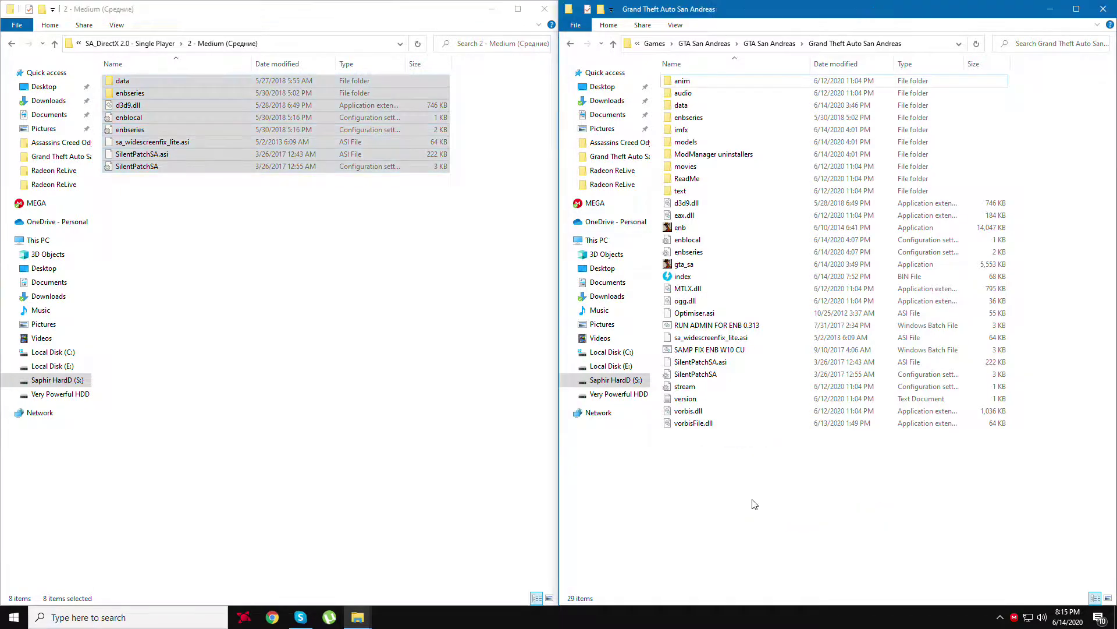
left_click(283, 226)
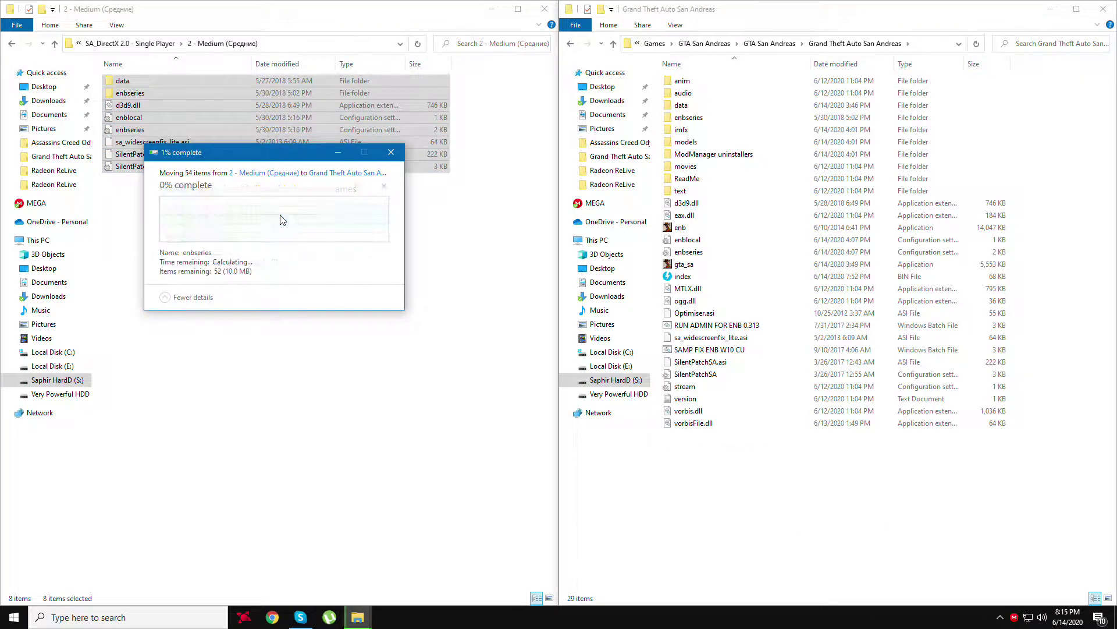
Copy the moved mod files from the game folder back into 2 - Medium and open the data folder there
right_click(699, 242)
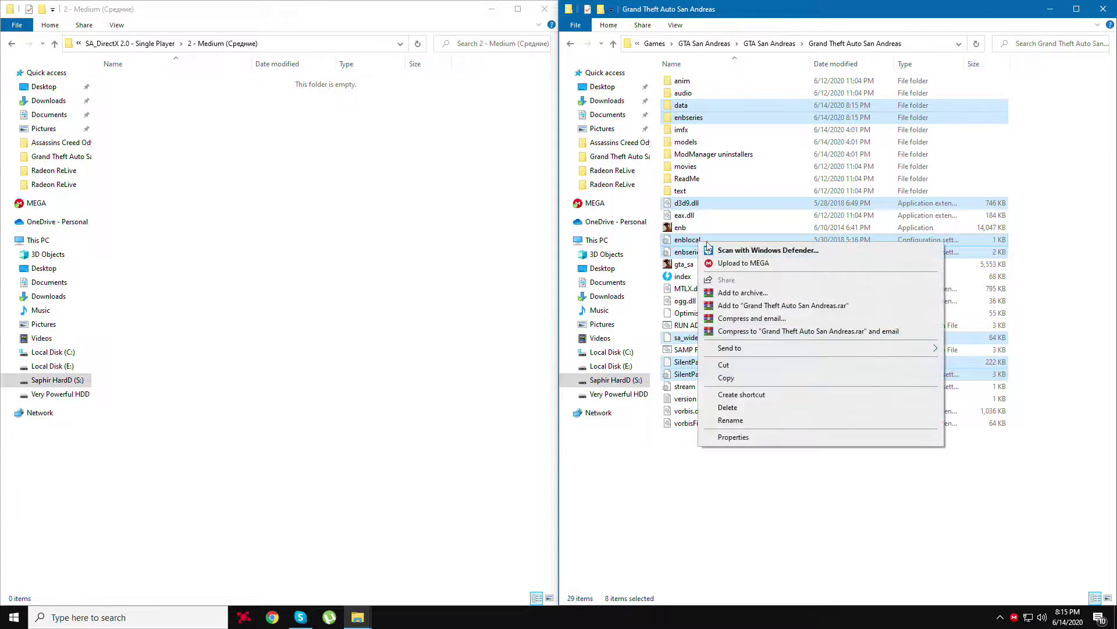
left_click(731, 379)
right_click(270, 242)
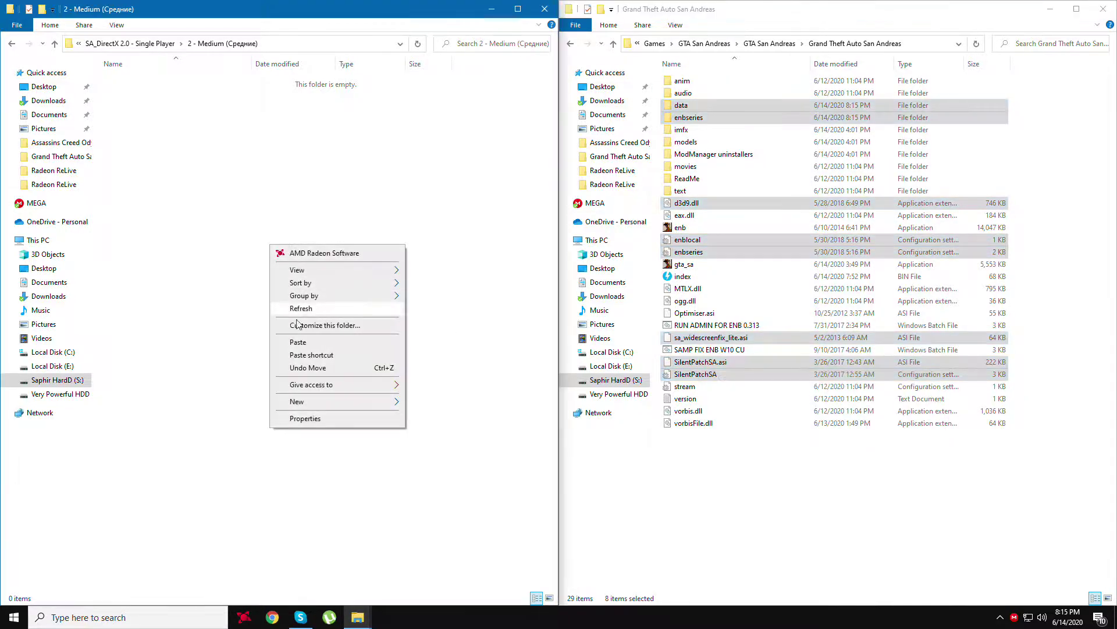
left_click(296, 344)
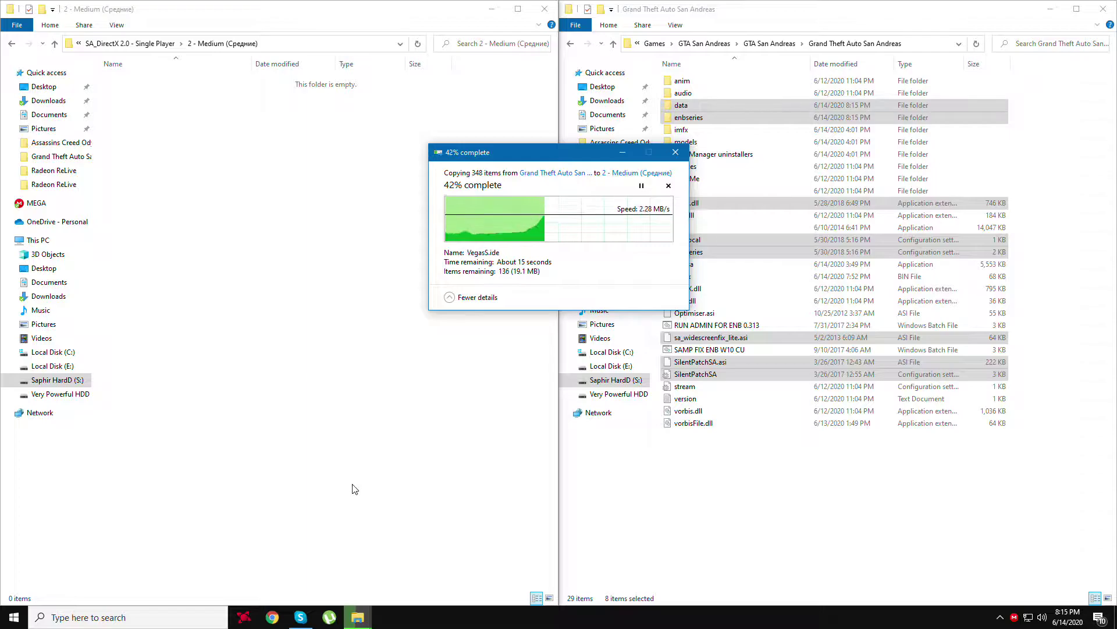
left_click(244, 618)
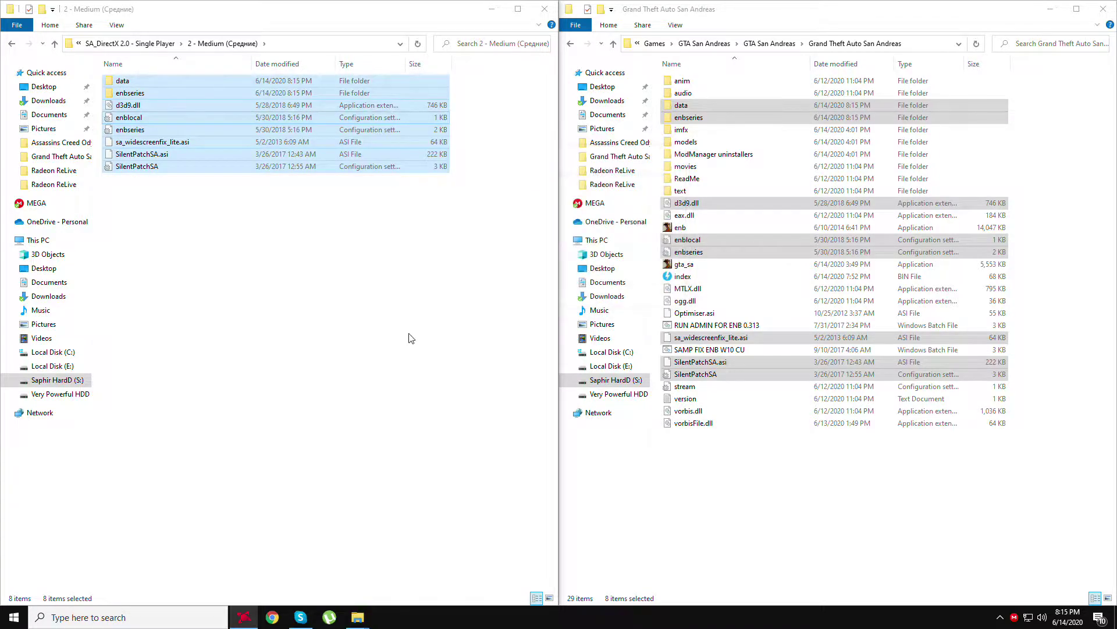
double_click(122, 80)
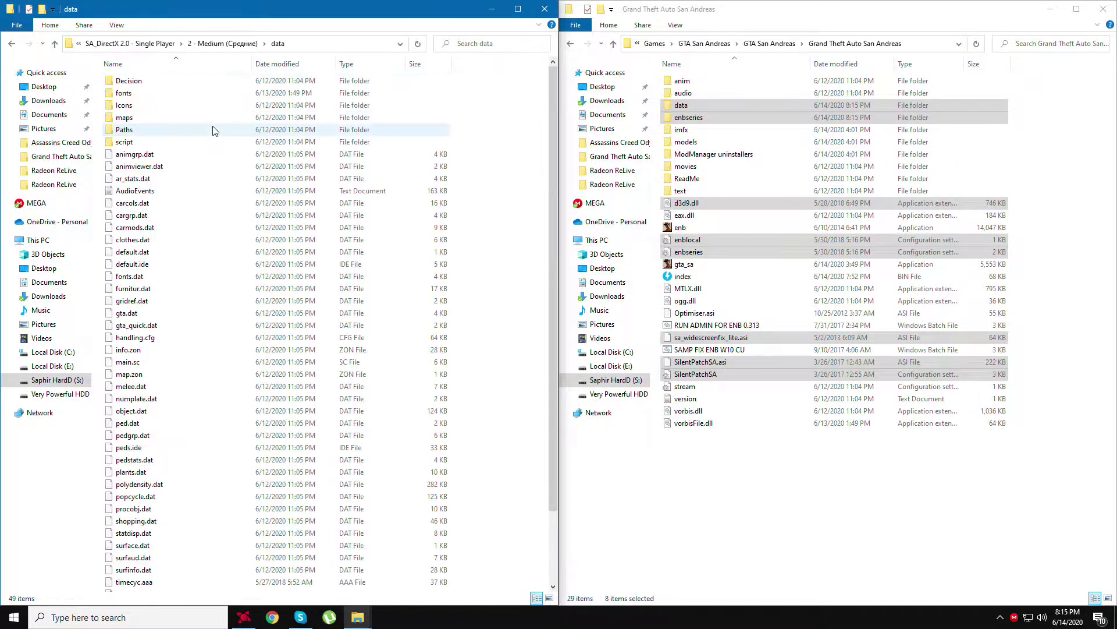
Delete everything in the 2 - Medium preset's data folder except timecyc.aaa and timecyc.dat
key("t")
scroll(169, 407, "down", 2)
left_click(156, 524, "ctrl")
left_click(162, 495)
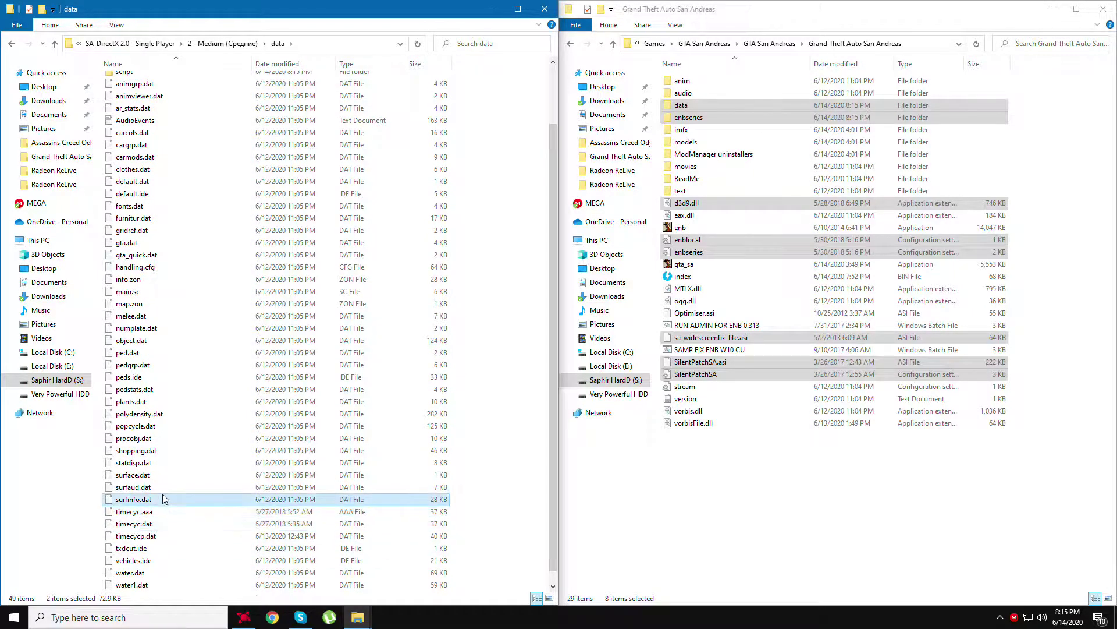
key("ctrl+a")
left_click(145, 511, "ctrl")
left_click(145, 523, "ctrl")
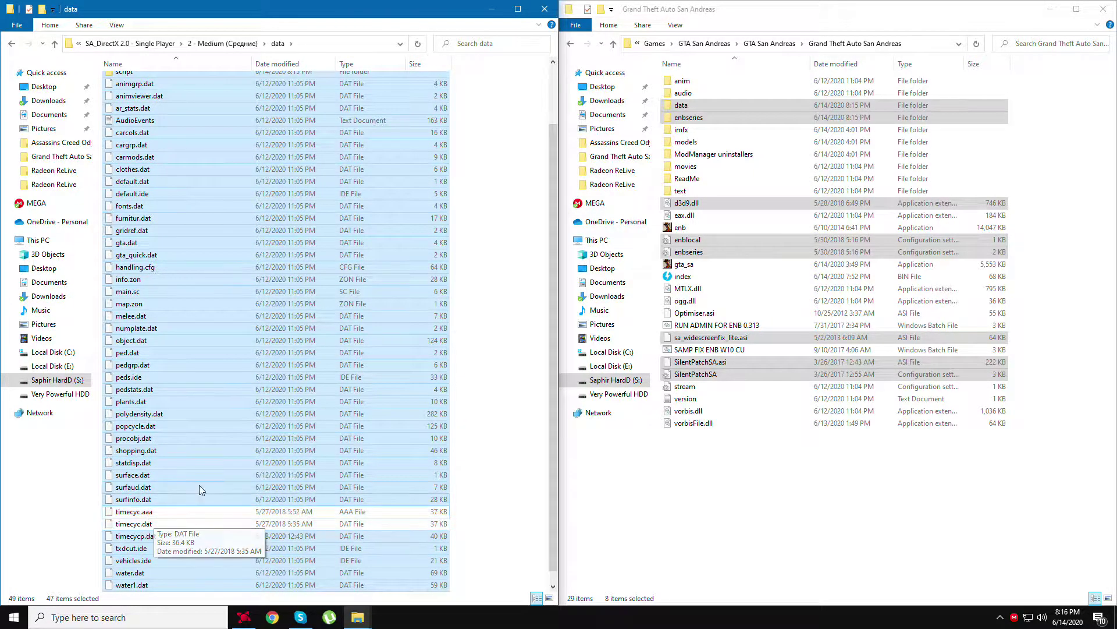
right_click(199, 484)
left_click(228, 445)
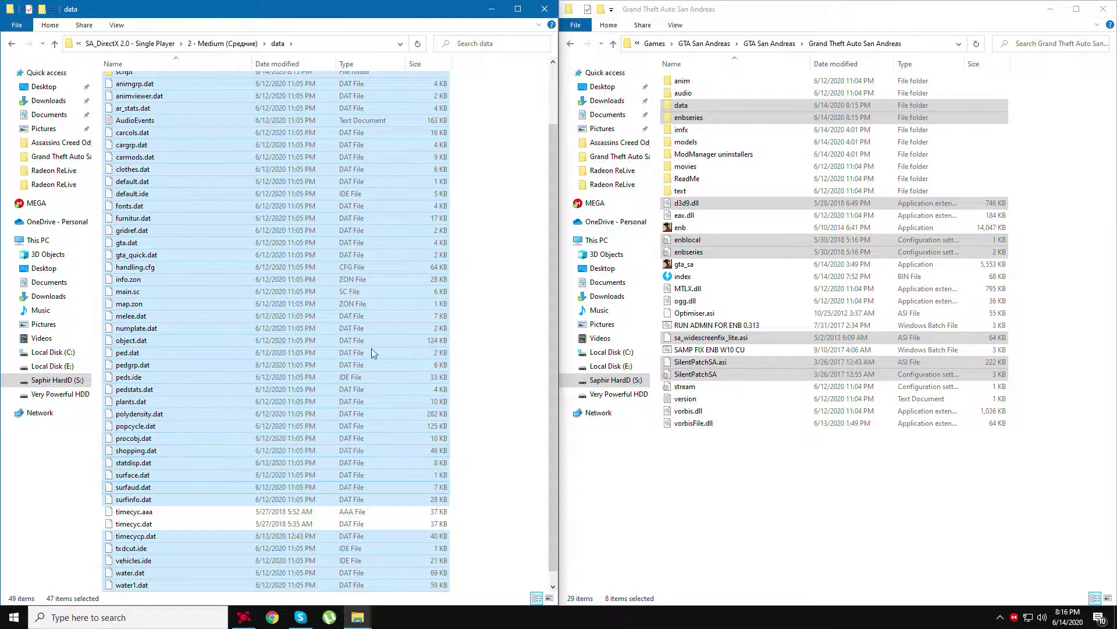
Return to the 2 - Medium folder and select all of its contents for copying
key("BackSpace")
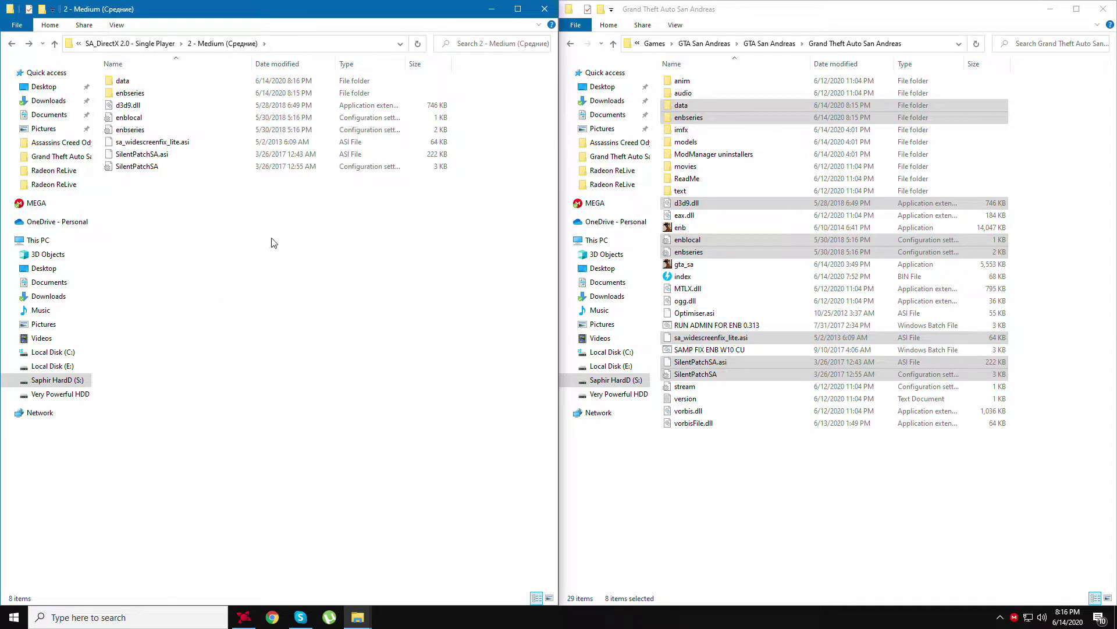
key("ctrl+a")
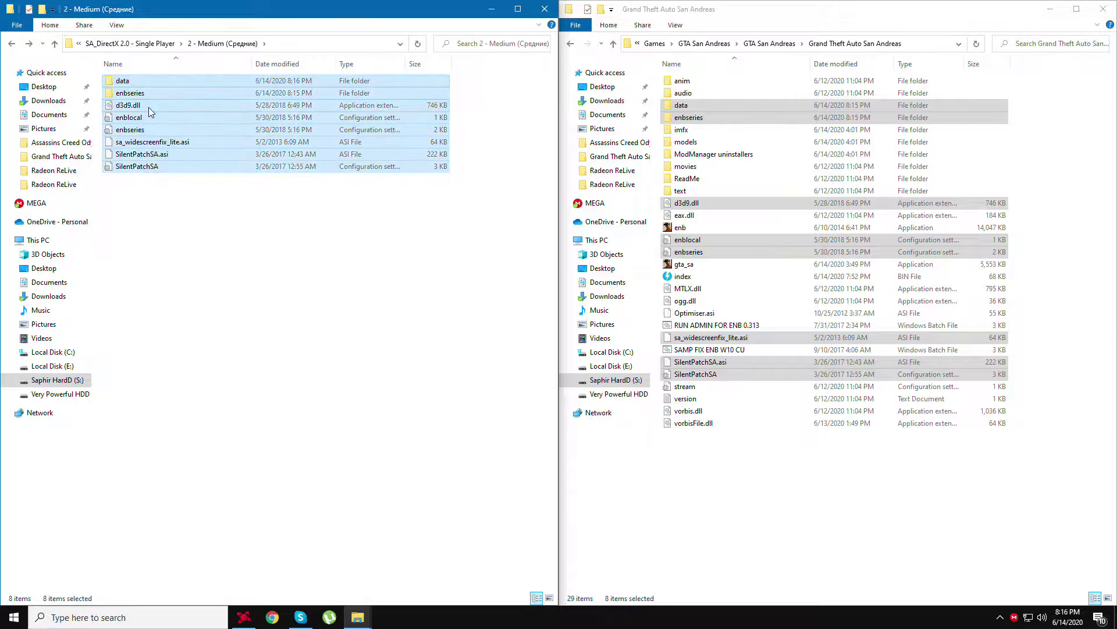
right_click(148, 107)
left_click(182, 244)
left_click(400, 354)
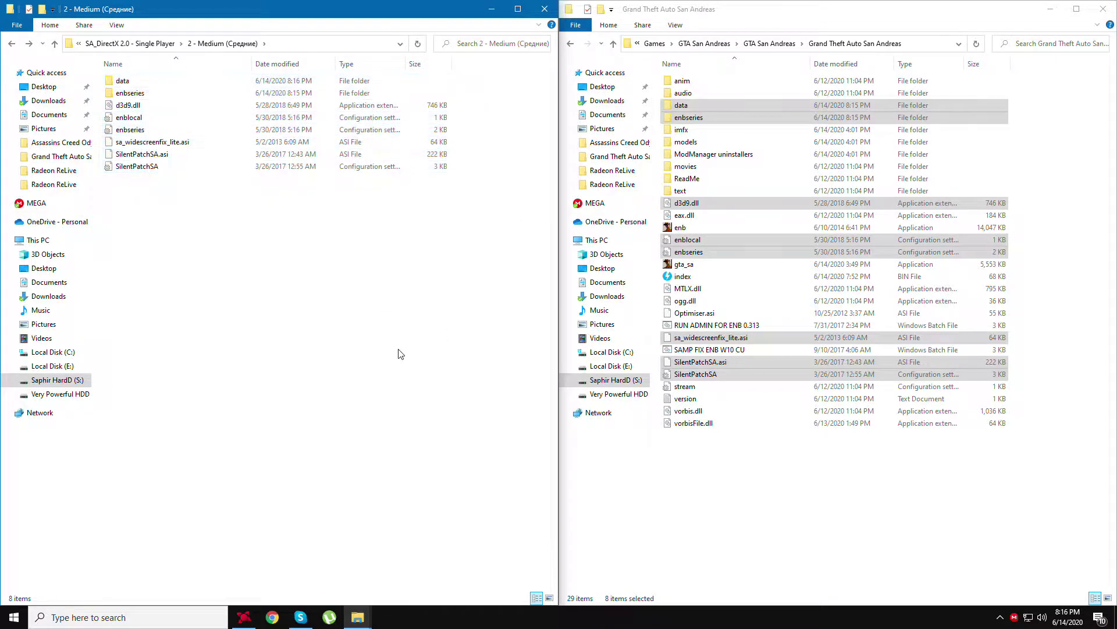
Copy the enbseries folder from + Depth of Field into the Grand Theft Auto San Andreas folder, replacing the existing files
key("BackSpace")
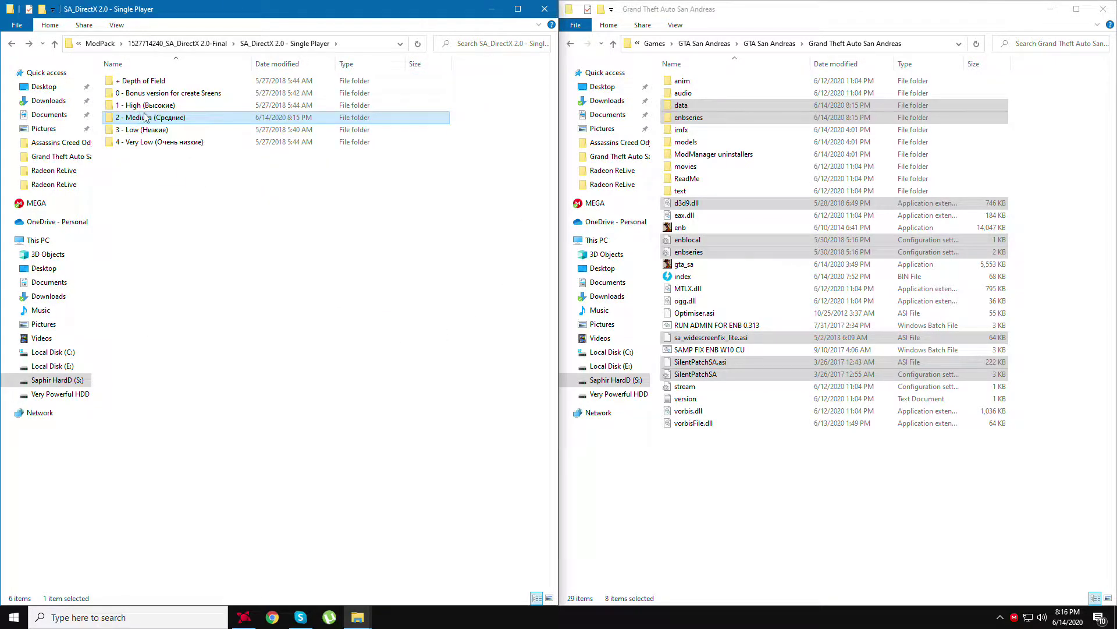
double_click(133, 81)
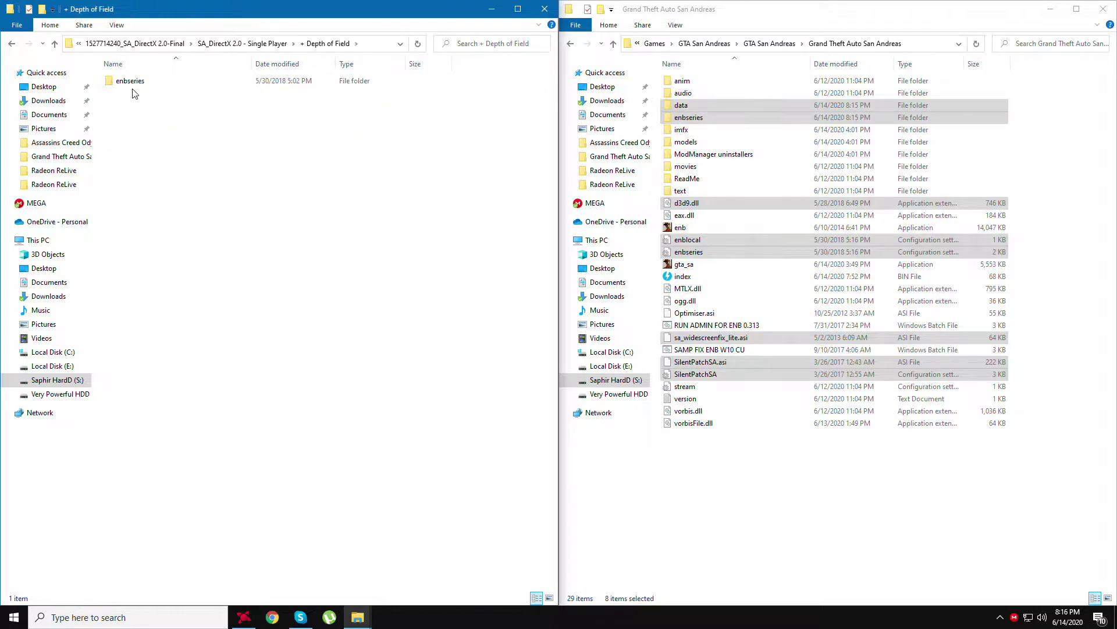
left_click_drag(123, 89, 165, 90)
right_click(165, 90)
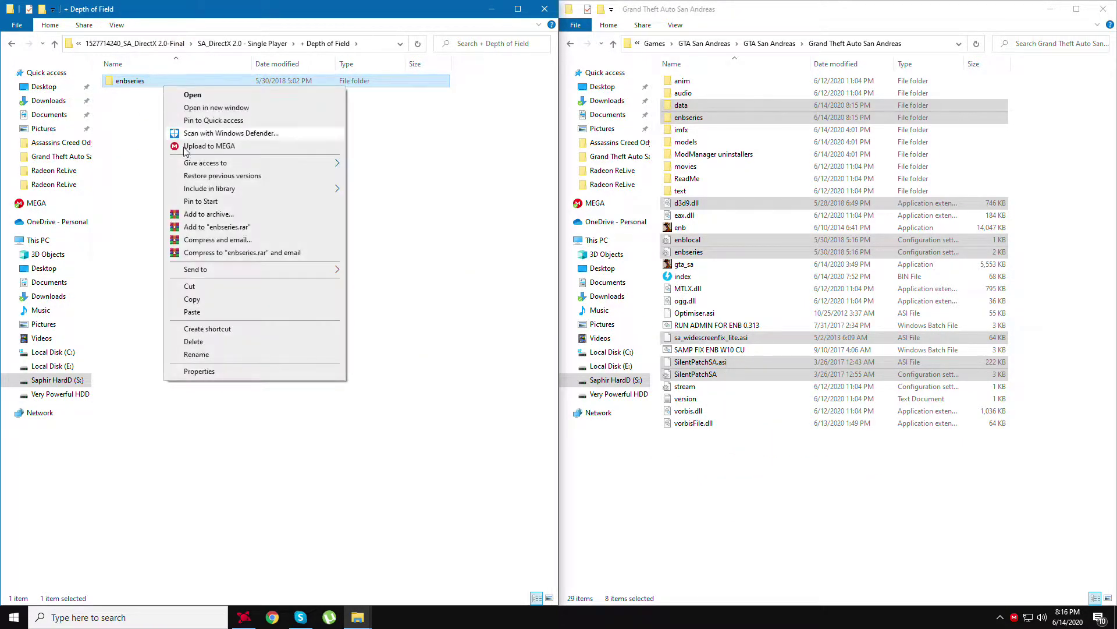
left_click(192, 300)
right_click(860, 486)
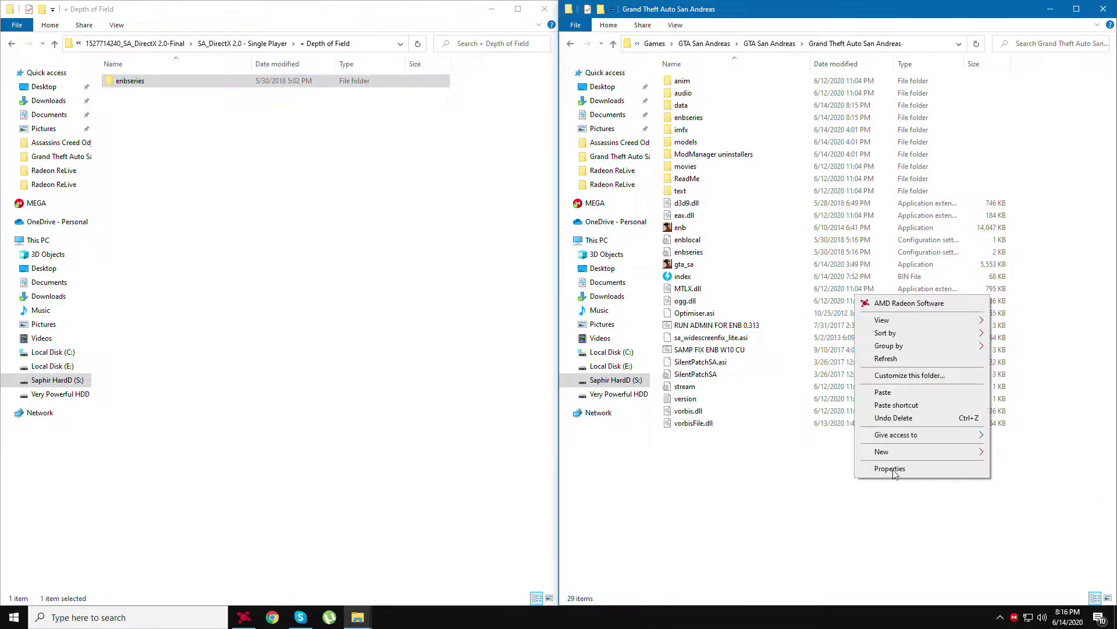
left_click(888, 395)
left_click(532, 215)
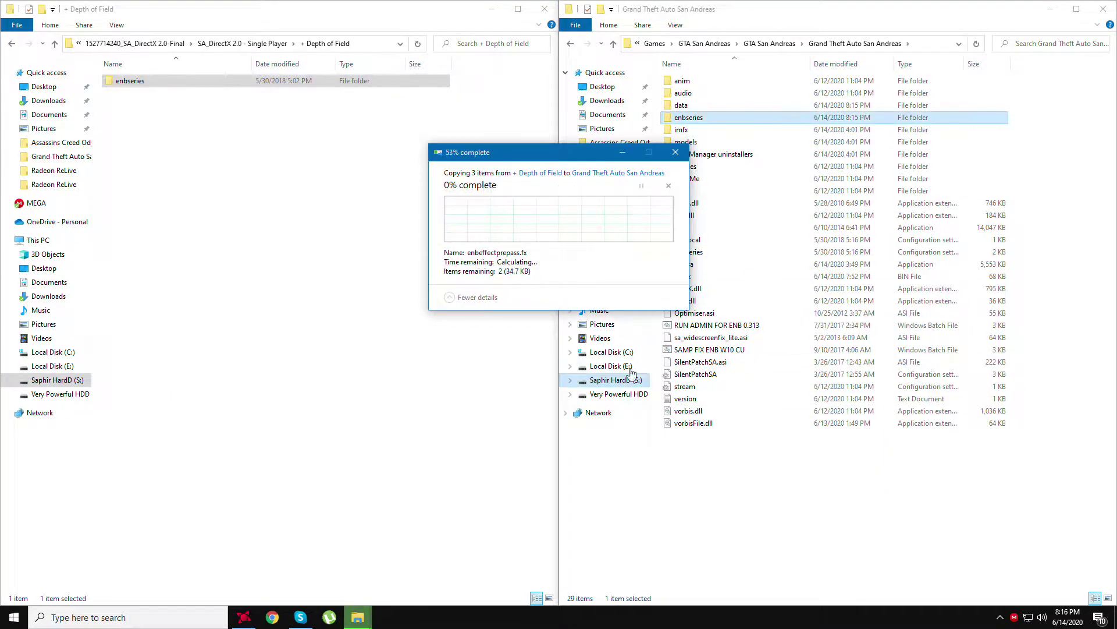
Copy Optimiser.asi from the mod's + Optimiser folder into the Grand Theft Auto San Andreas folder, replacing the existing file
left_click(289, 228)
key("alt+Left")
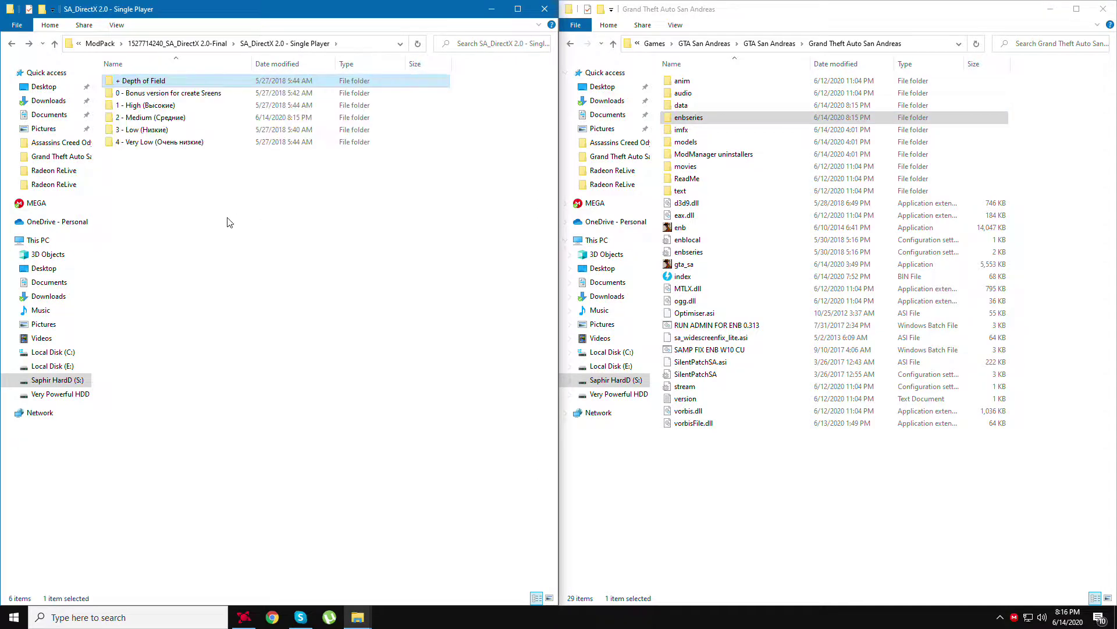
key("alt+Left")
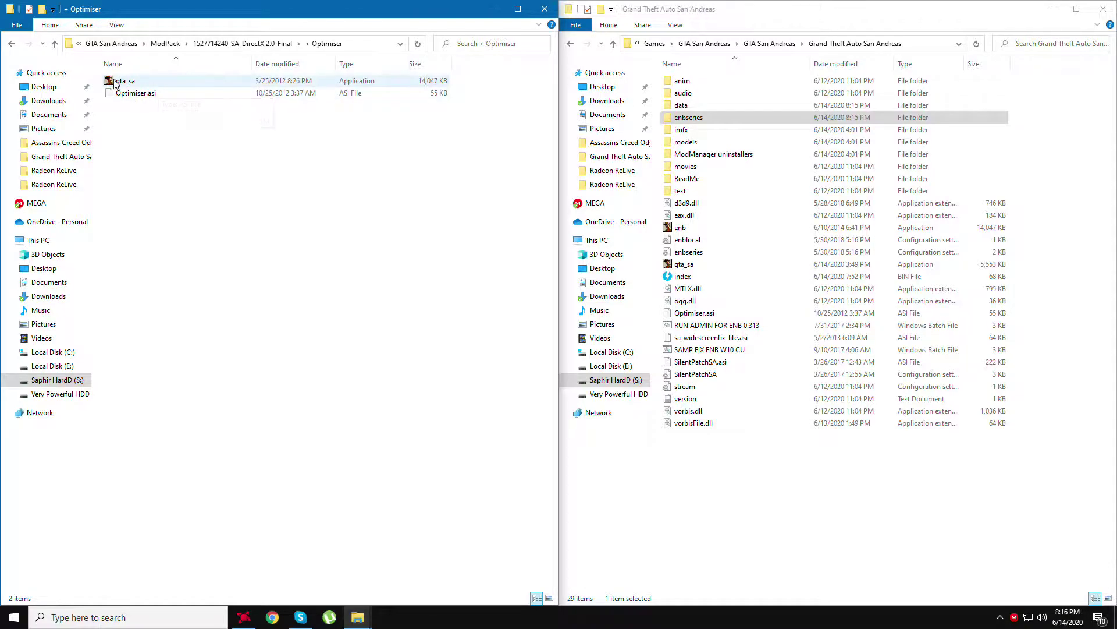
left_click(139, 85)
left_click(145, 94)
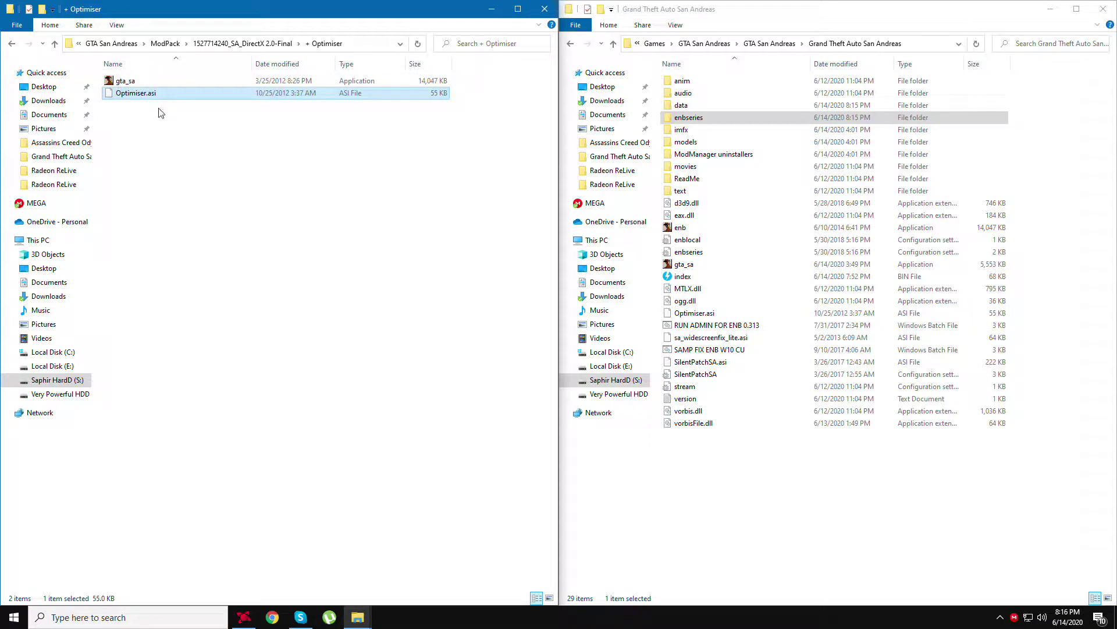
right_click(130, 97)
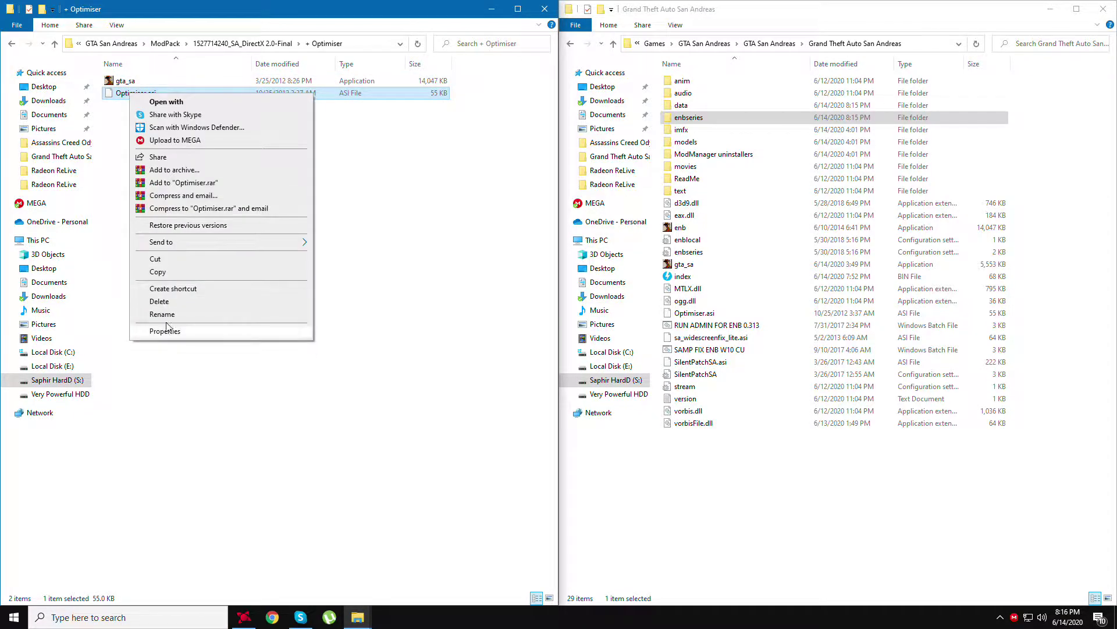
left_click(163, 274)
right_click(668, 492)
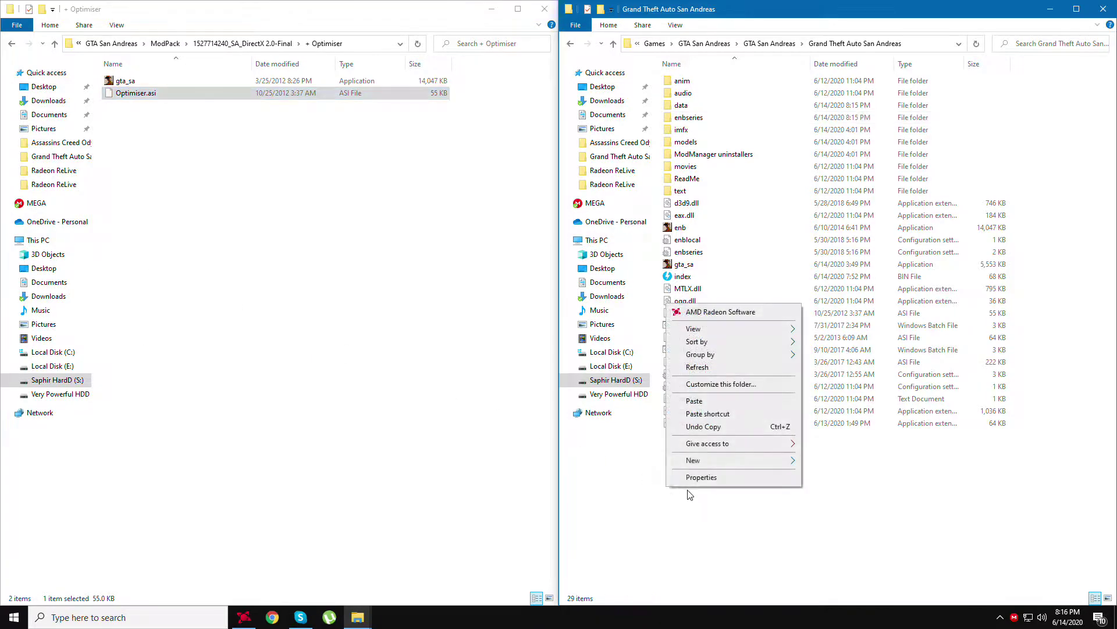
left_click(693, 401)
left_click(539, 218)
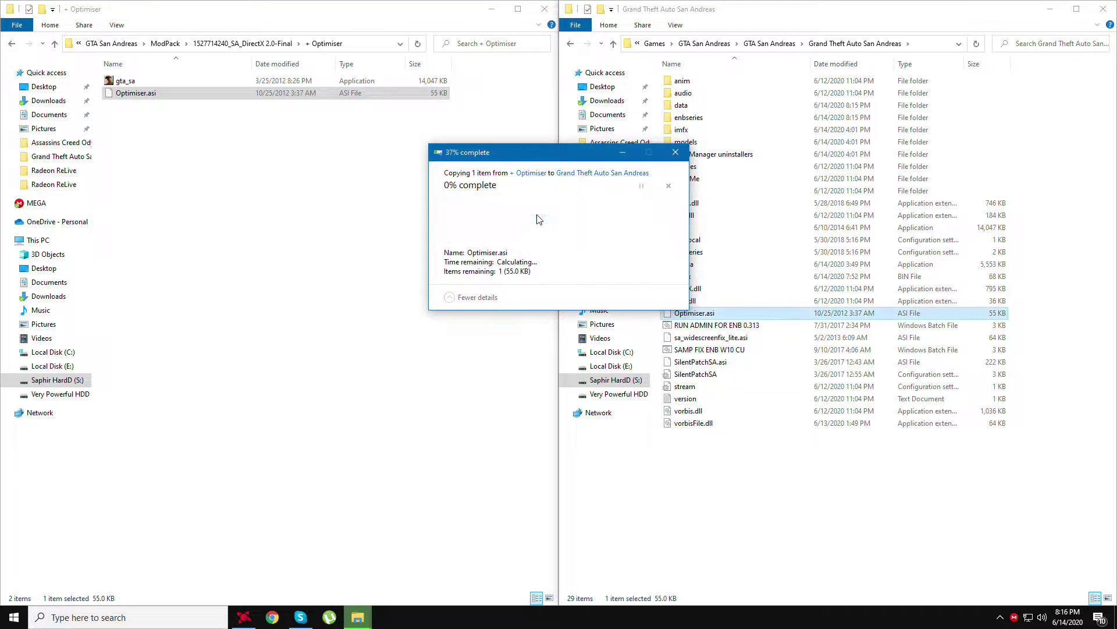
Copy enb, RUN ADMIN FOR ENB 0.313 and SAMP FIX ENB W10 CU from + Fix Problems Win 10 into the game folder, replacing existing files
left_click(249, 160)
key("BackSpace")
left_click(139, 84)
double_click(138, 85)
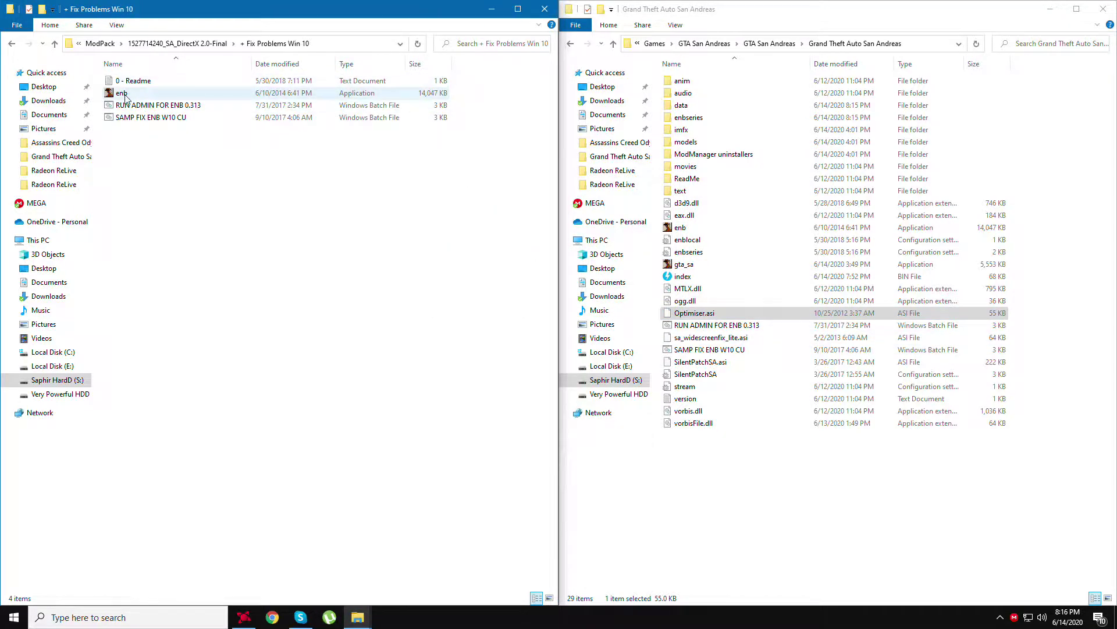
left_click_drag(144, 147, 126, 92)
right_click(148, 113)
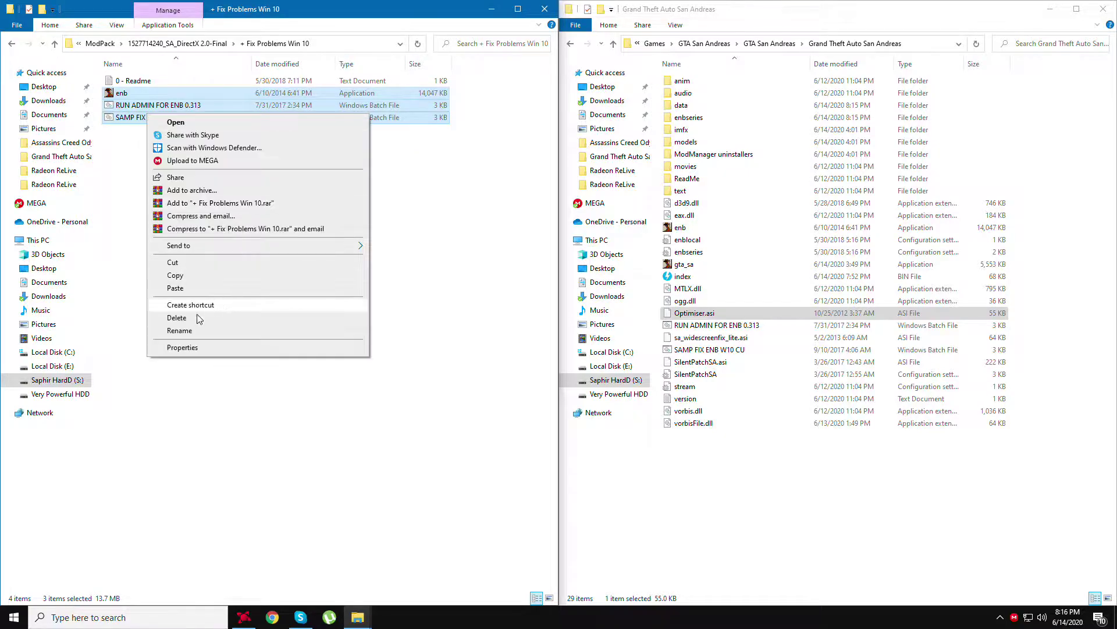
left_click(176, 275)
right_click(790, 448)
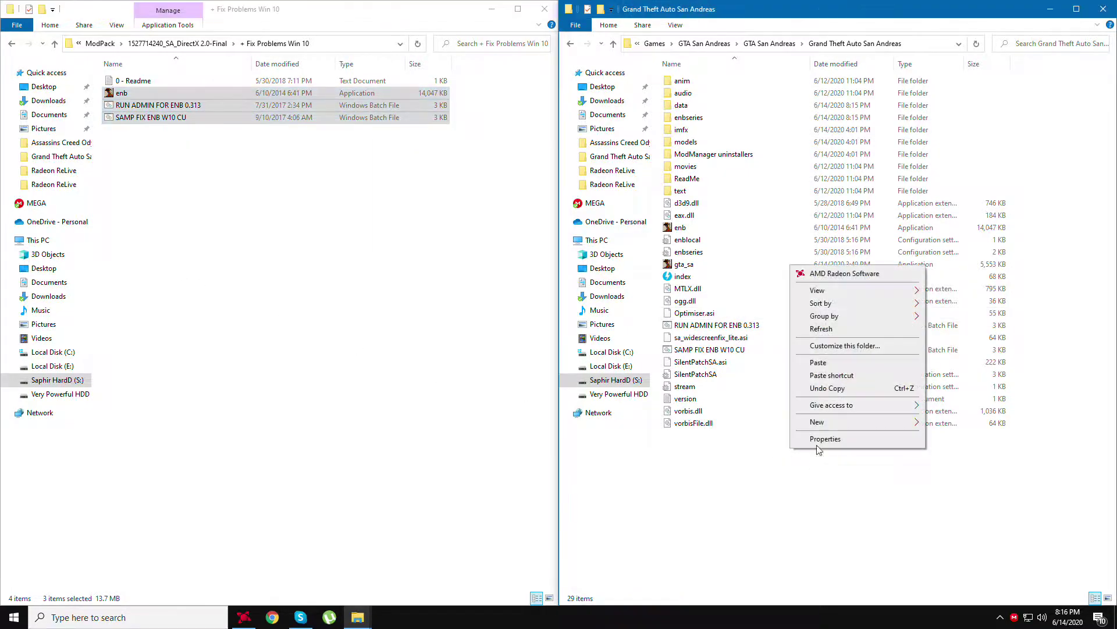
left_click(820, 362)
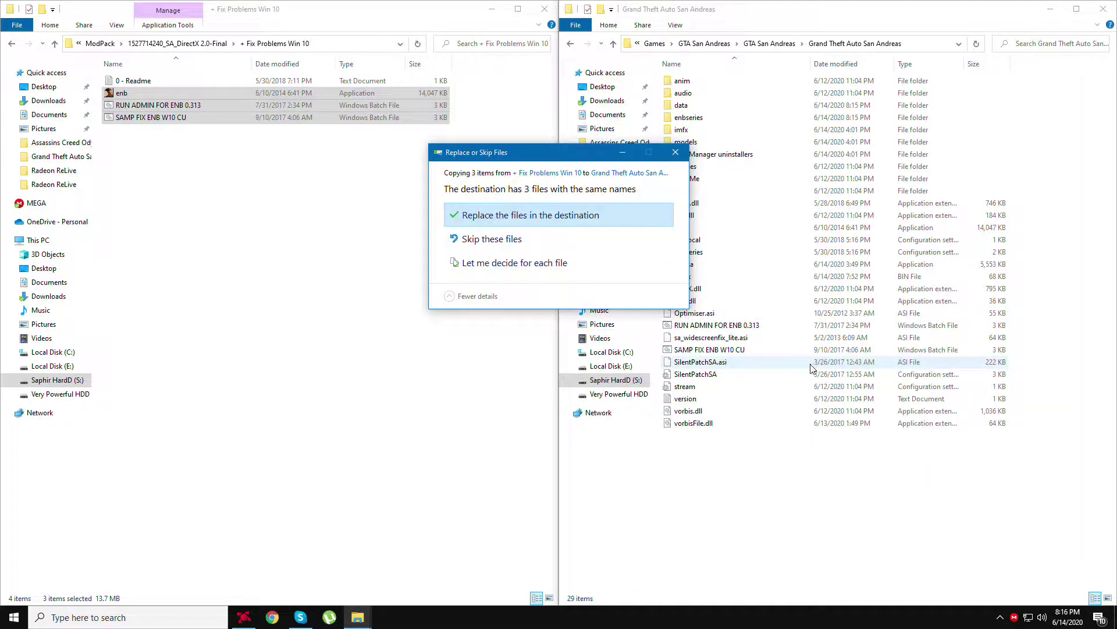
left_click(515, 217)
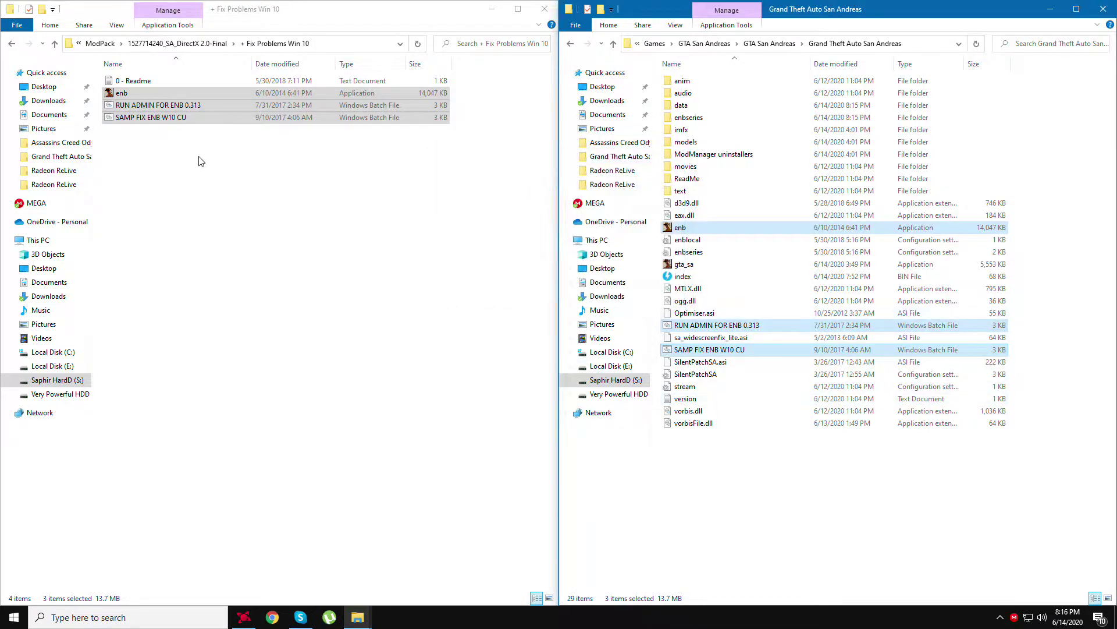
left_click(269, 232)
key("BackSpace")
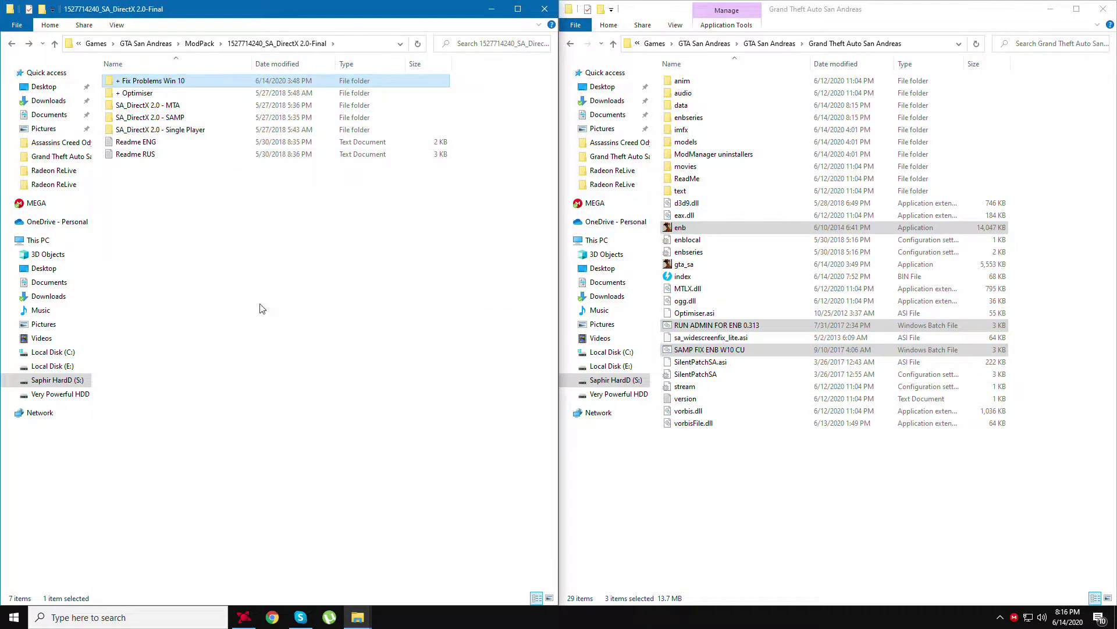
left_click_drag(351, 14, 614, 136)
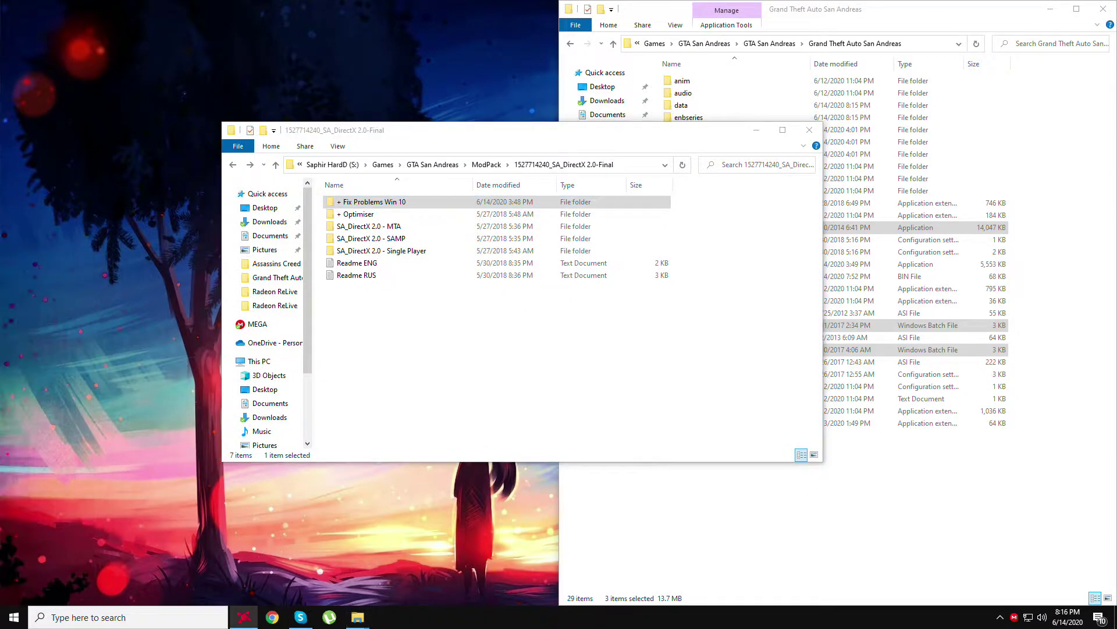
left_click_drag(469, 138, 396, 159)
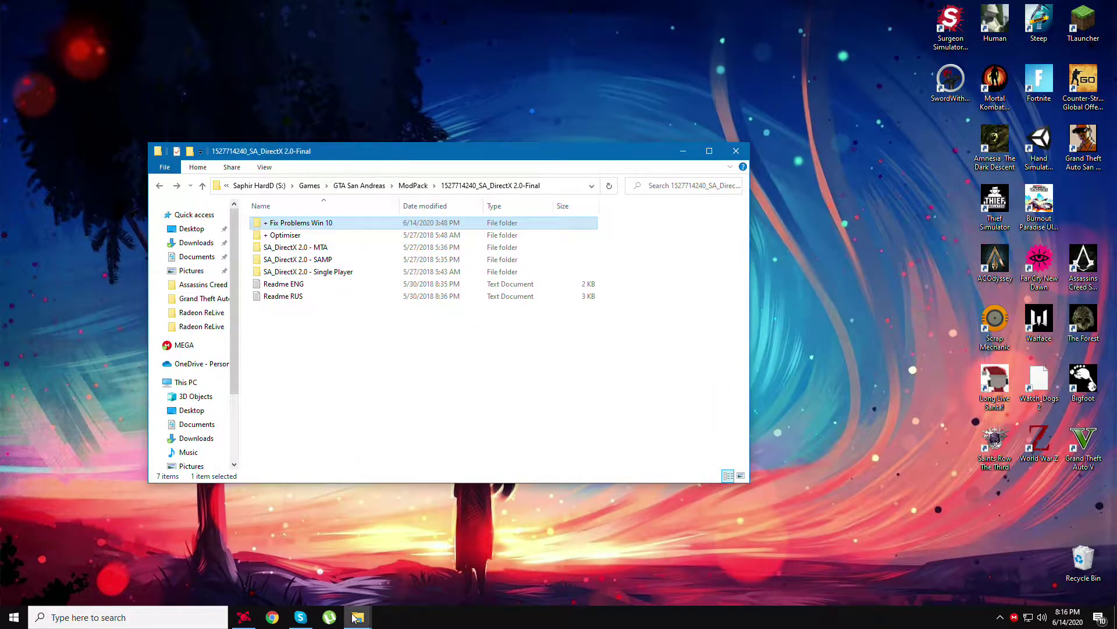
left_click(357, 619)
left_click(460, 571)
left_click_drag(896, 11, 491, 89)
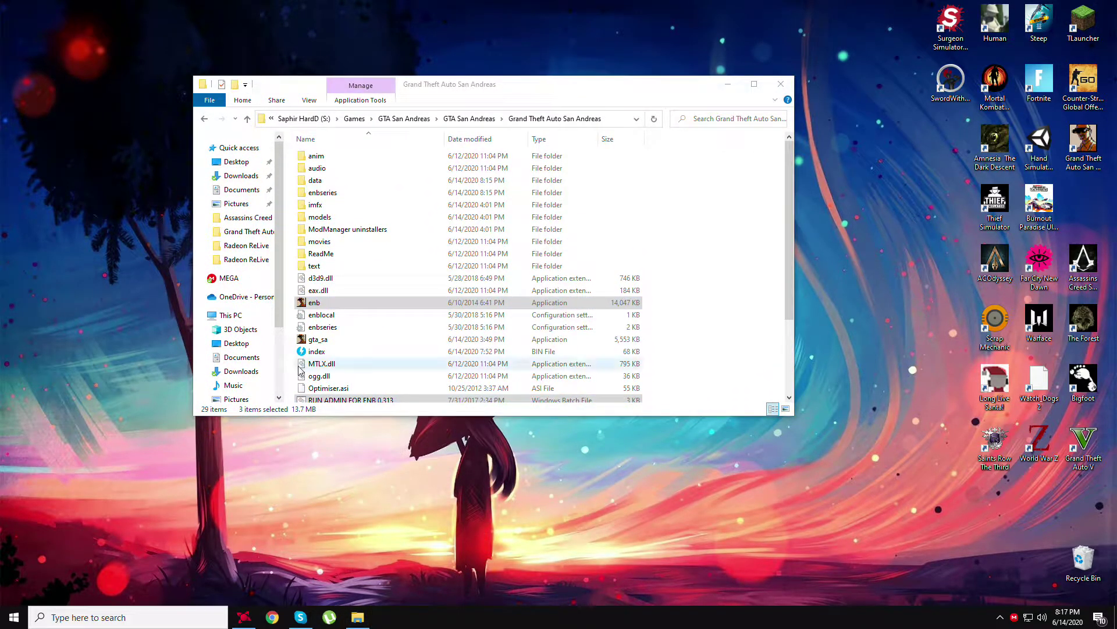
Launch gta_sa from the Grand Theft Auto San Andreas folder and reposition the Rockstar launcher window while it updates the game
left_click(319, 290)
scroll(338, 320, "down", 2)
left_click(320, 274)
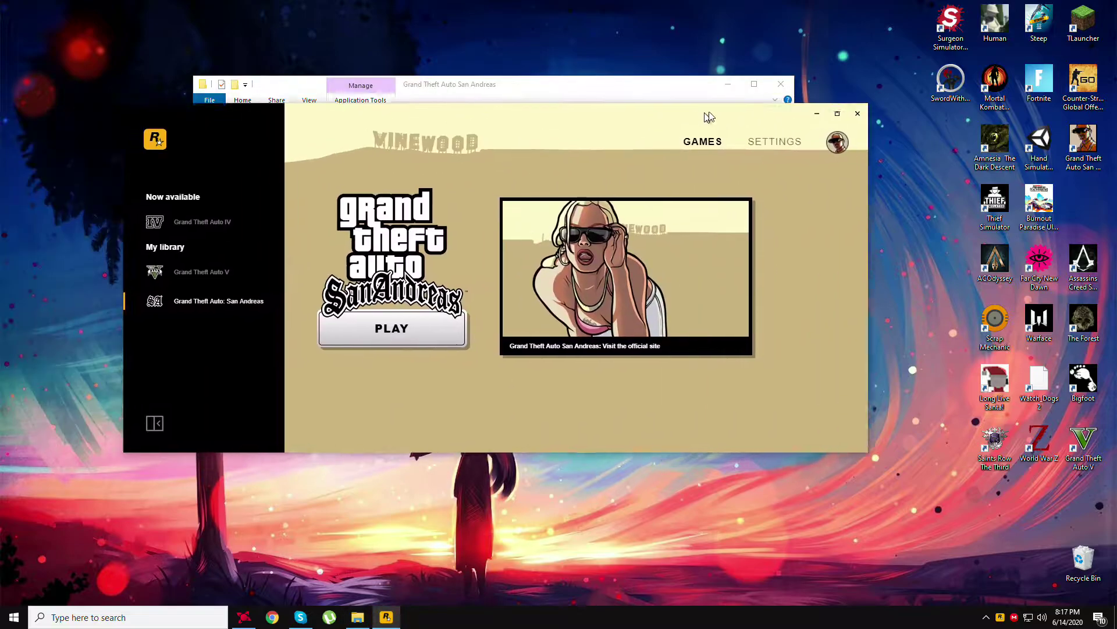
left_click_drag(709, 116, 659, 113)
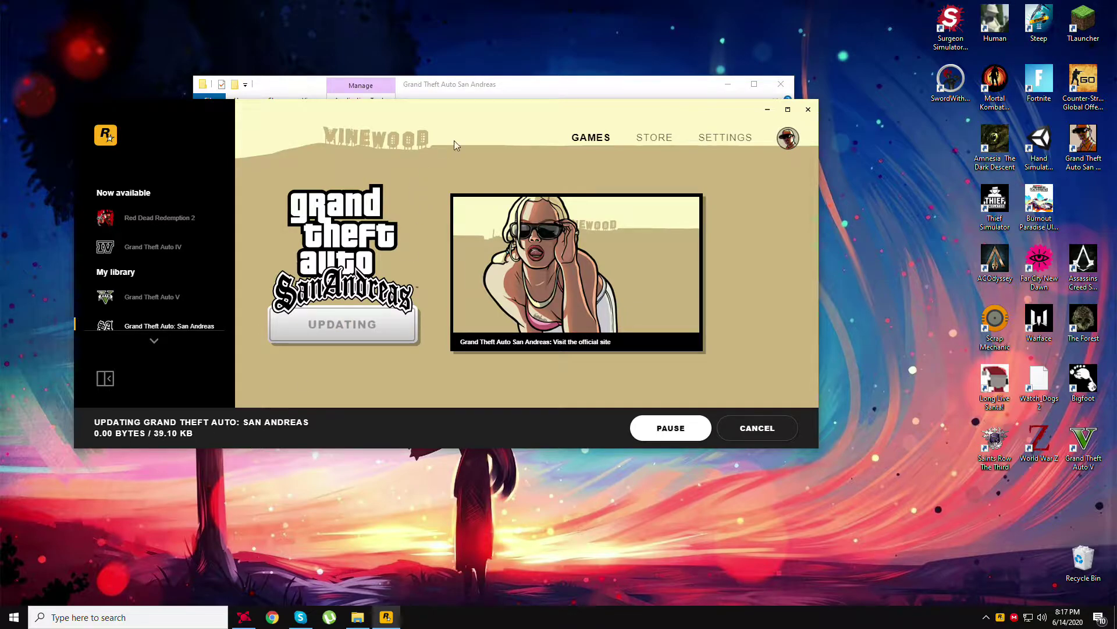
left_click_drag(455, 114, 504, 130)
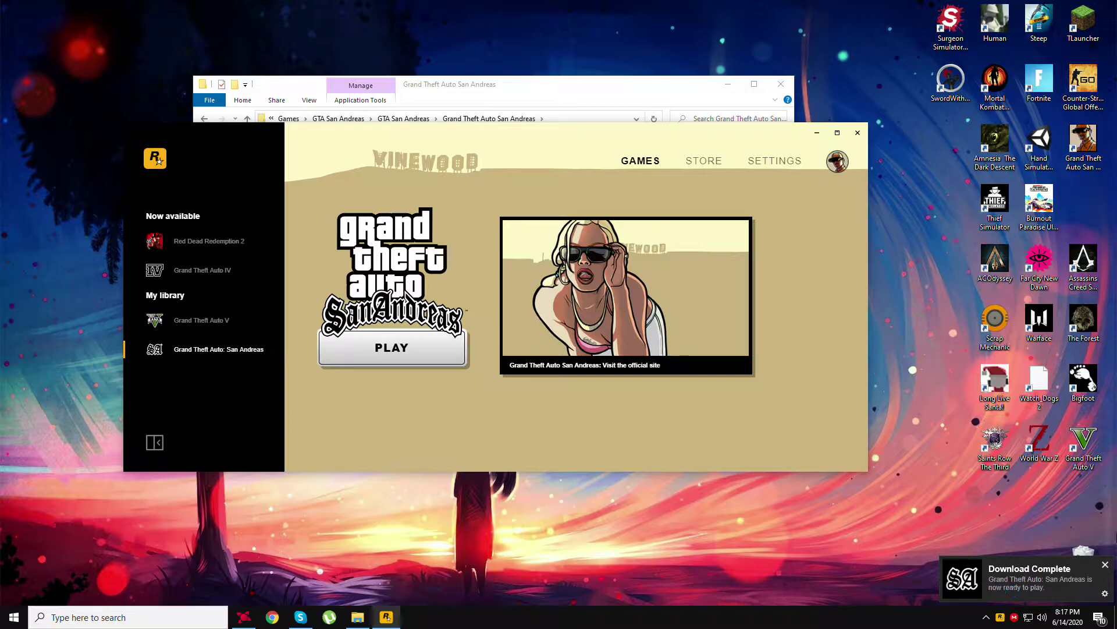
Dismiss the Download Complete notification and minimize the Rockstar launcher
left_click(1106, 565)
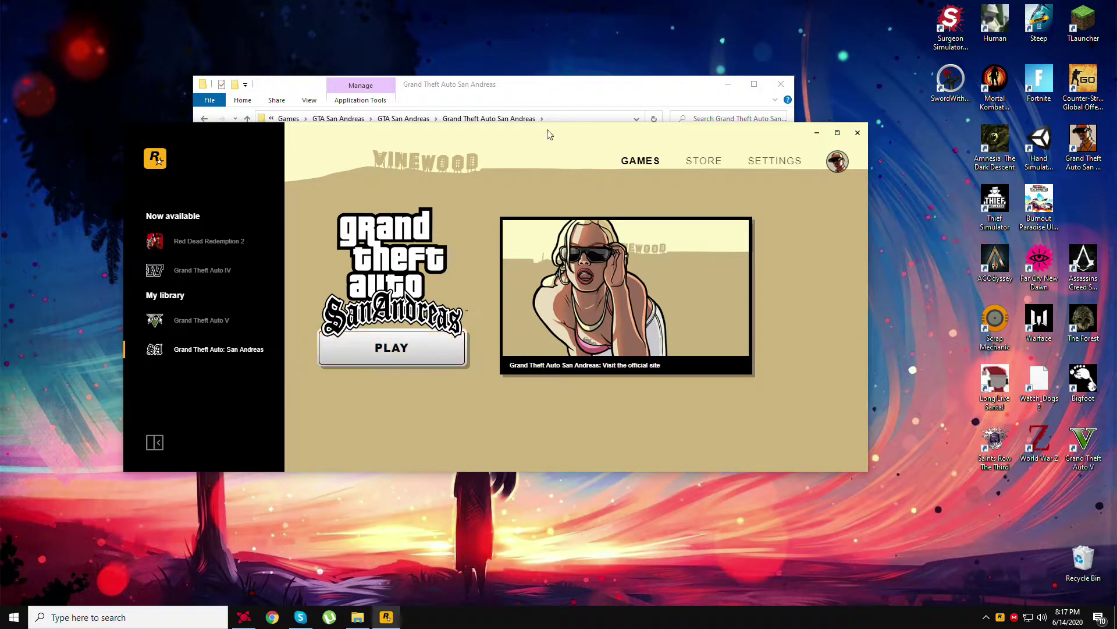
left_click_drag(548, 132, 514, 220)
left_click_drag(748, 220, 769, 187)
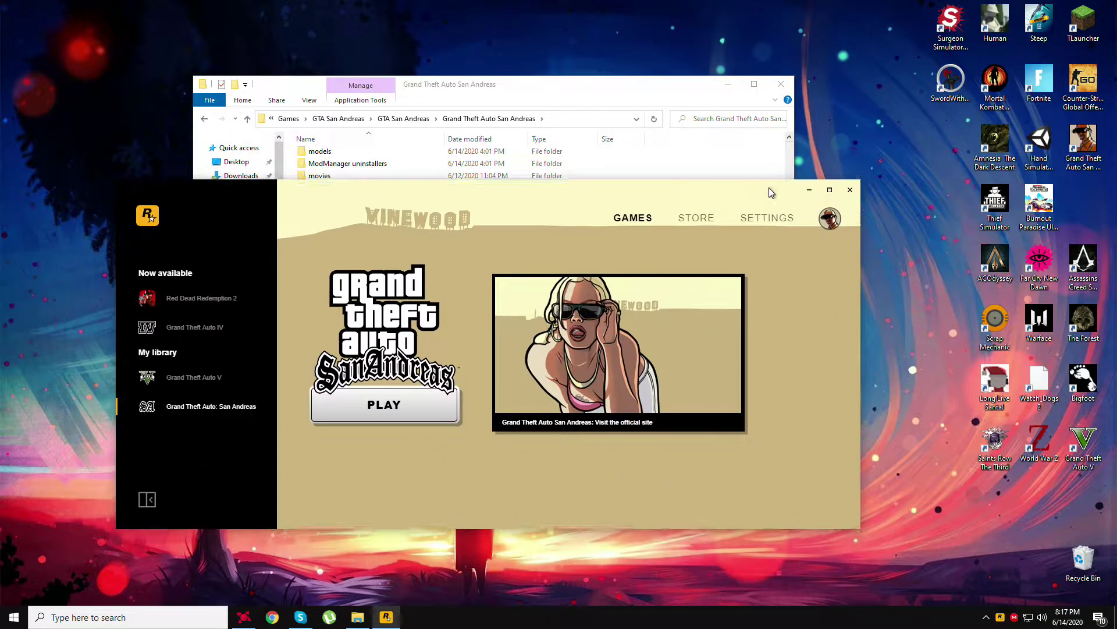
left_click(810, 187)
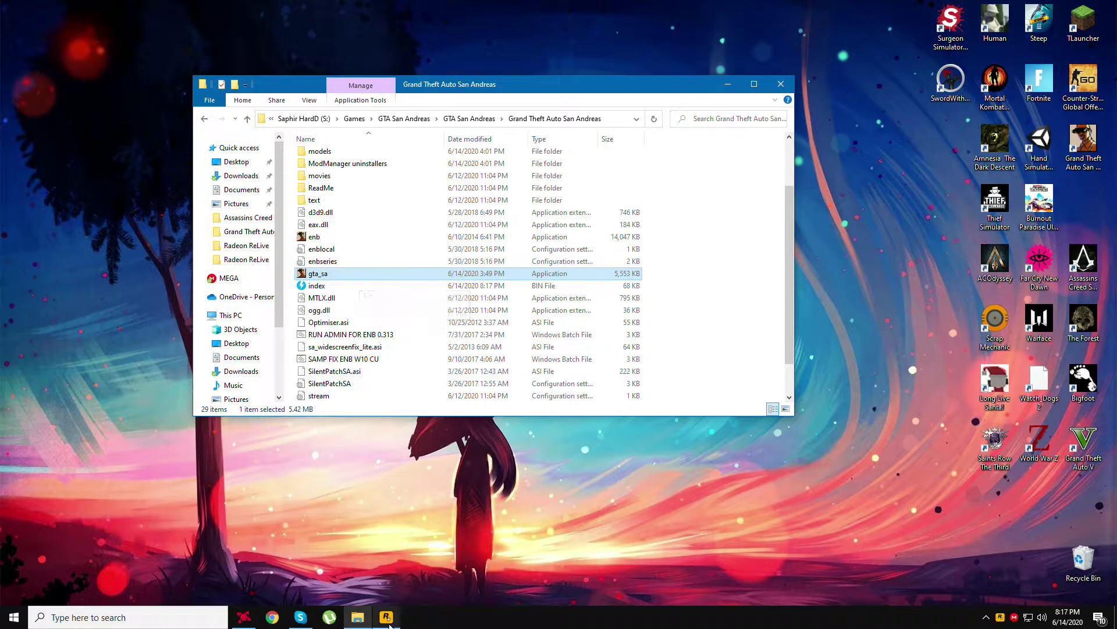
Run gta_sa again from the game folder, check the Rockstar launcher and minimize it
double_click(317, 274)
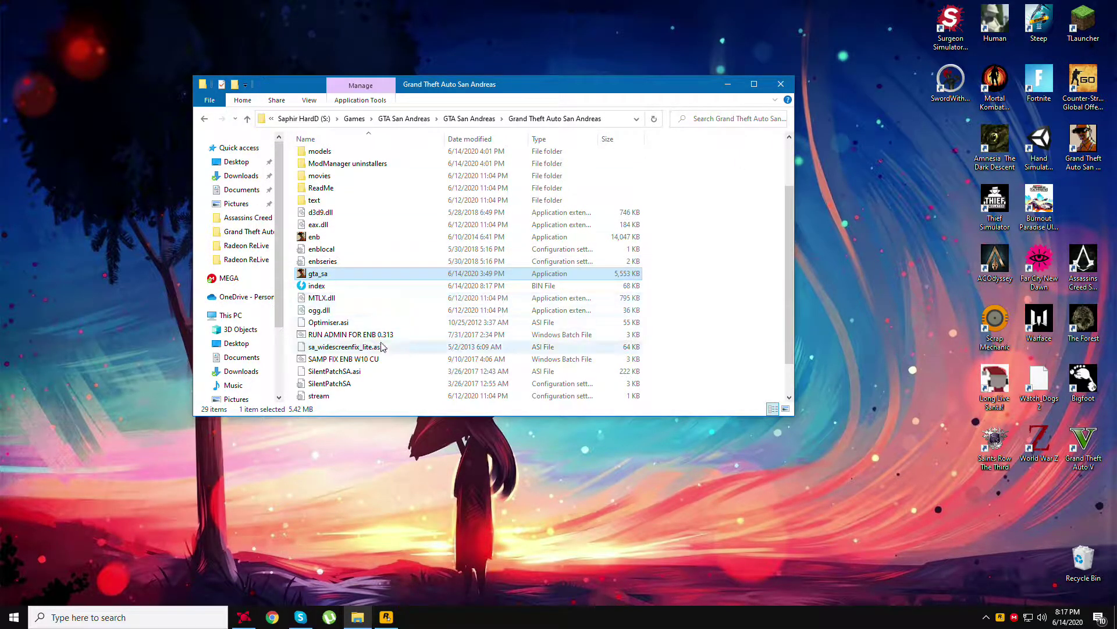
left_click(387, 618)
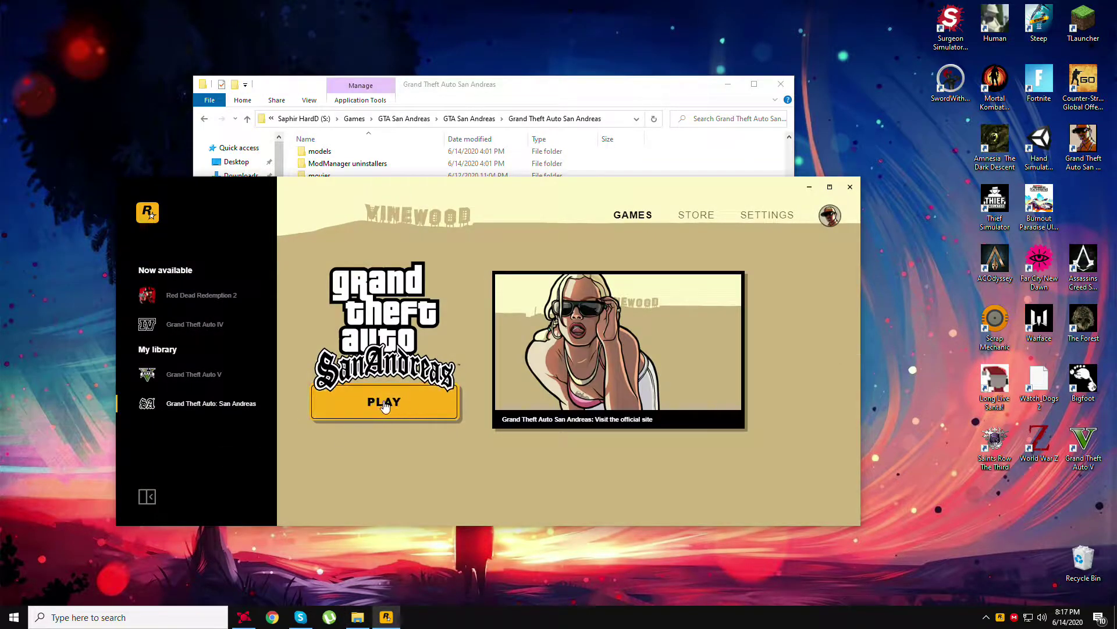
left_click(810, 187)
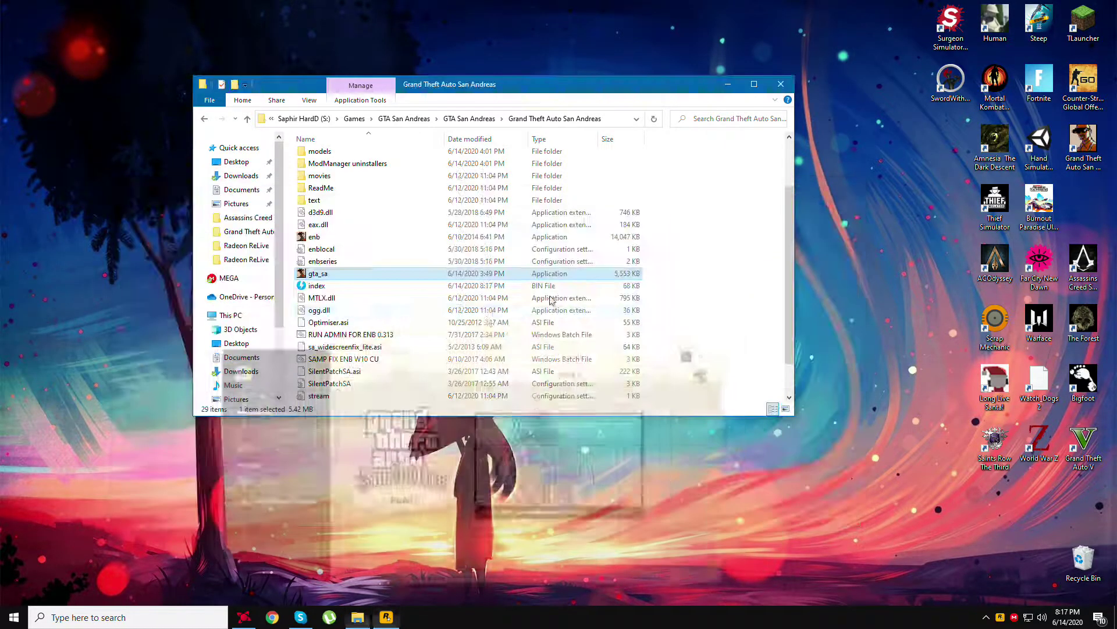
Run RUN ADMIN FOR ENB 0.313 as administrator, approve the permission request and let the compatibility script start the game
left_click(351, 336)
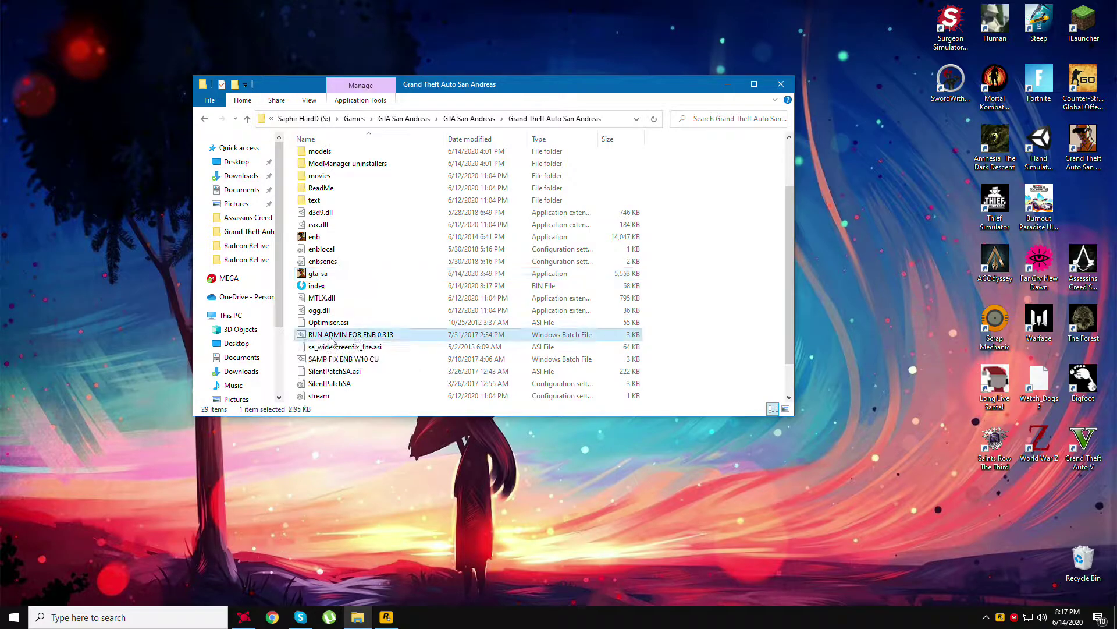
right_click(351, 339)
left_click(381, 85)
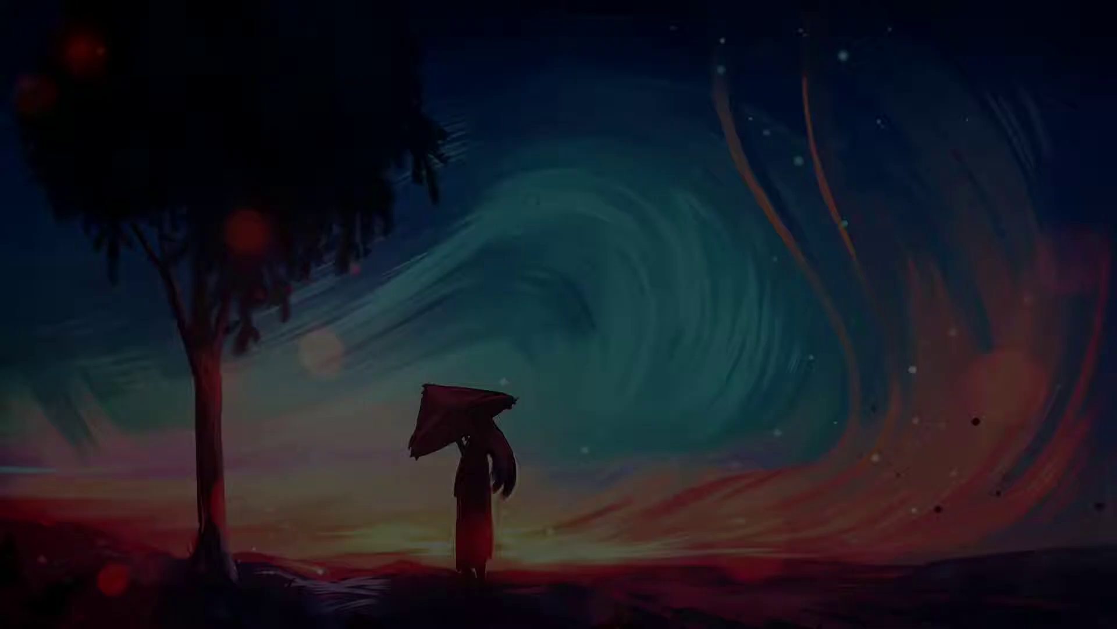
key("alt+y")
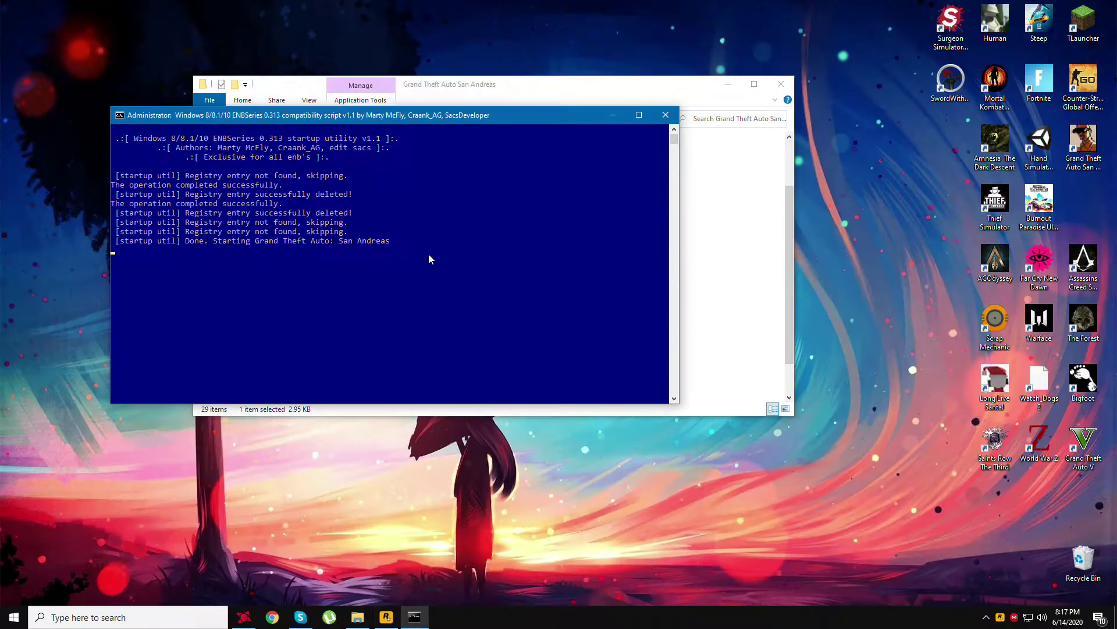
key("Return")
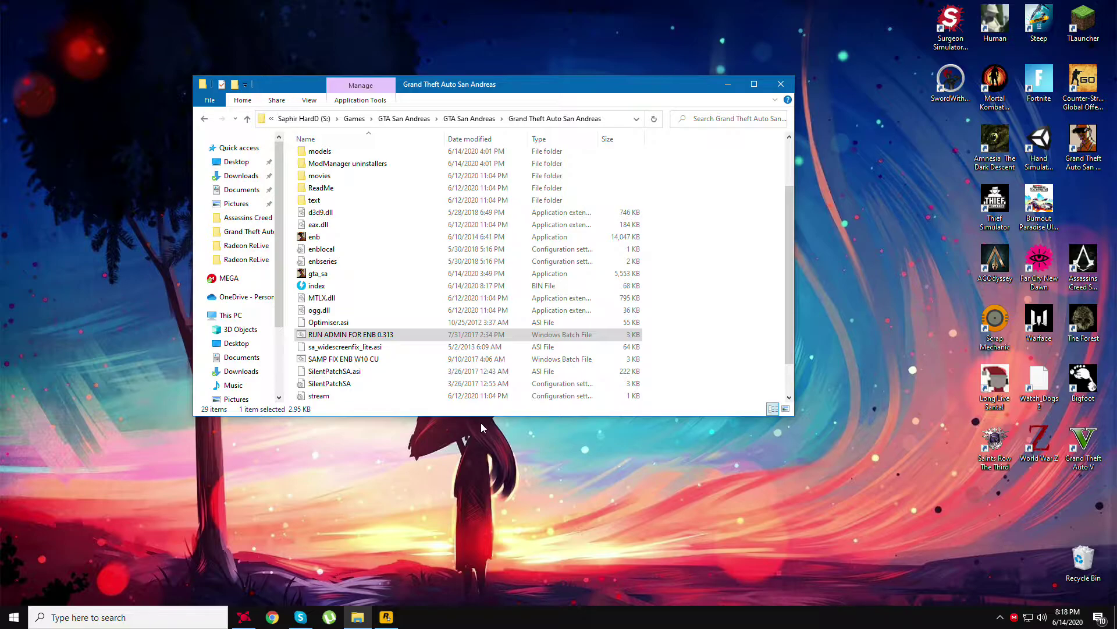
Run RUN ADMIN FOR ENB 0.313 from the game folder a second time
left_click(352, 322)
left_click(349, 334)
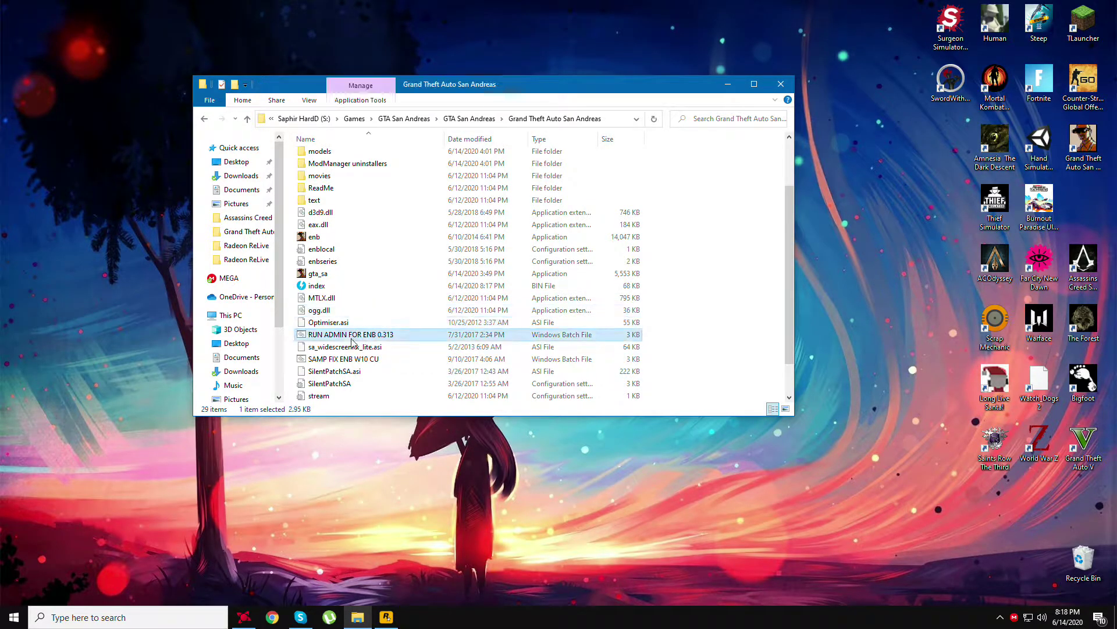
double_click(349, 335)
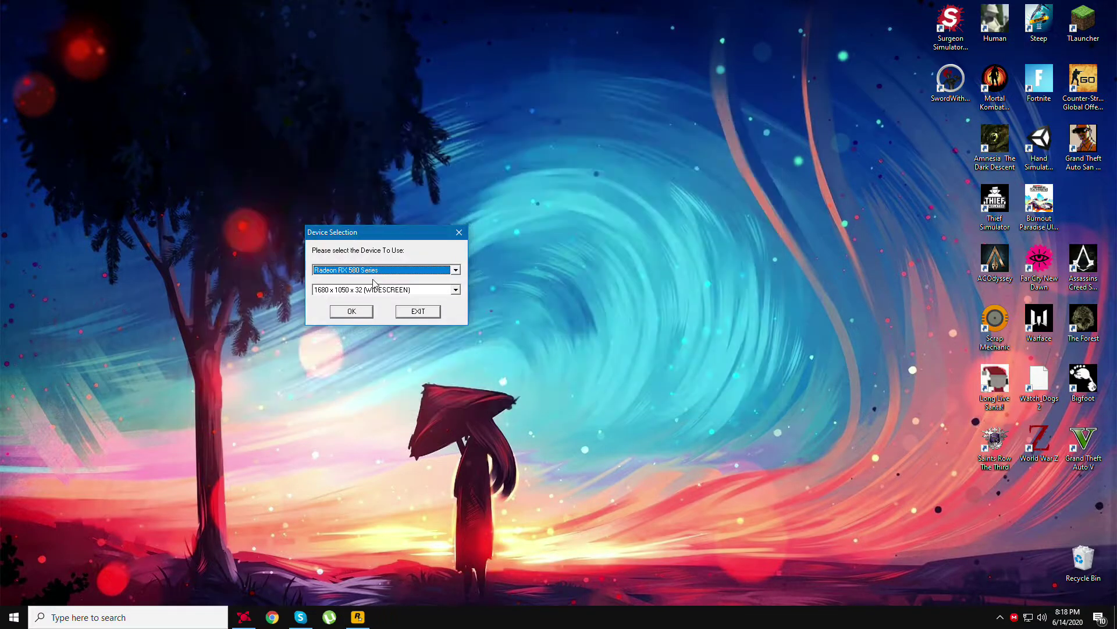
Try the resolutions offered for the Radeon RX 580 Series in Device Selection and exit without starting the game
left_click_drag(357, 234, 436, 239)
left_click(429, 297)
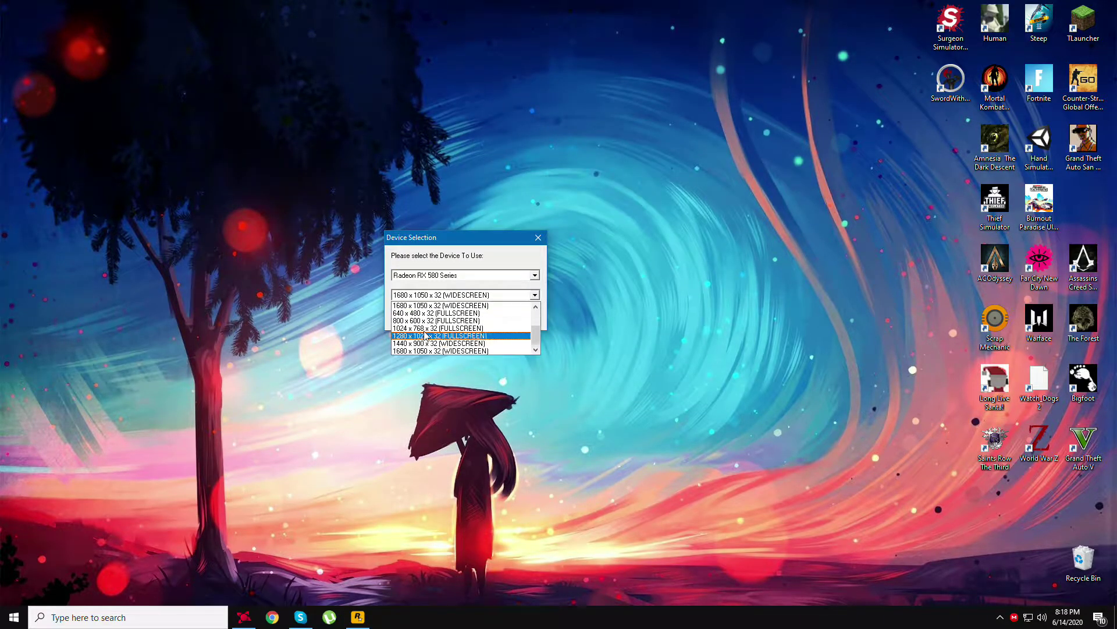
left_click(422, 294)
left_click(428, 297)
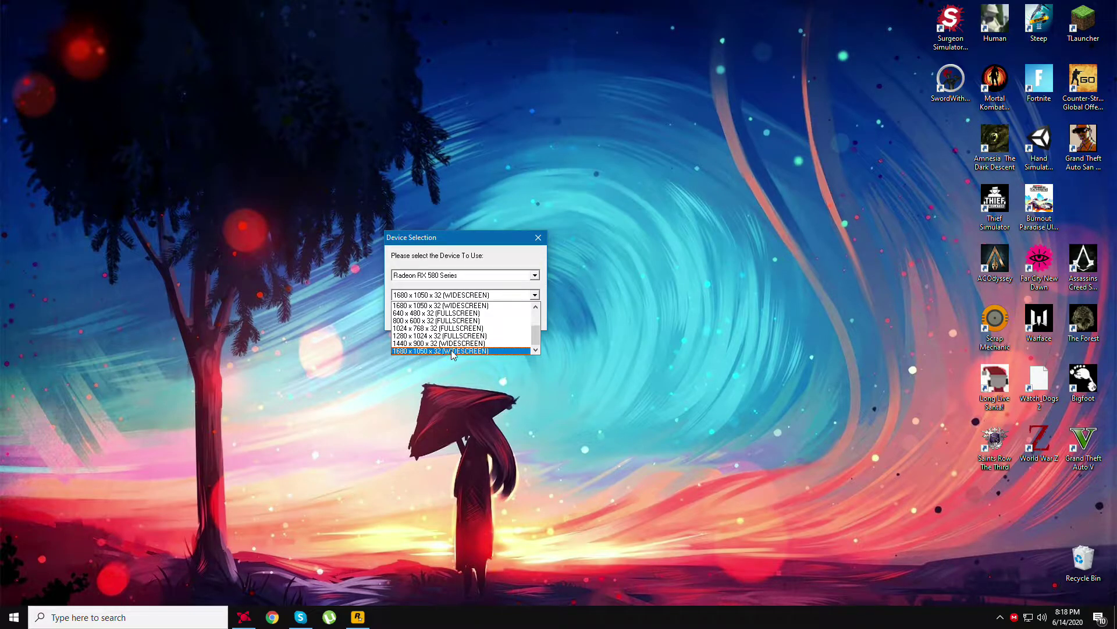
left_click(412, 350)
left_click(417, 293)
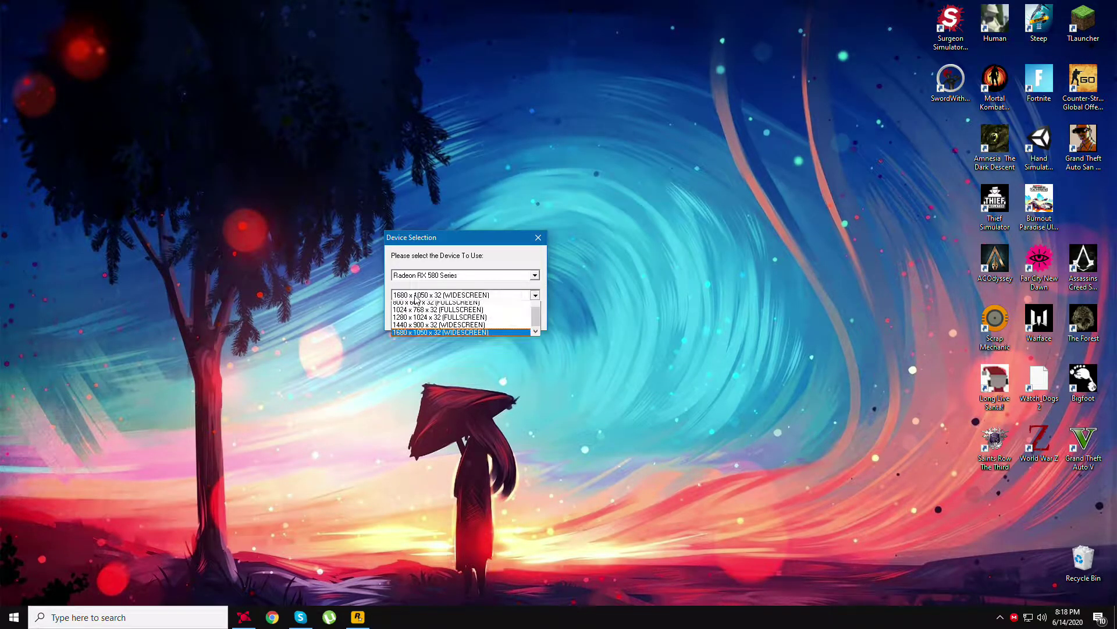
left_click(414, 351)
left_click(449, 277)
left_click(428, 292)
left_click(432, 294)
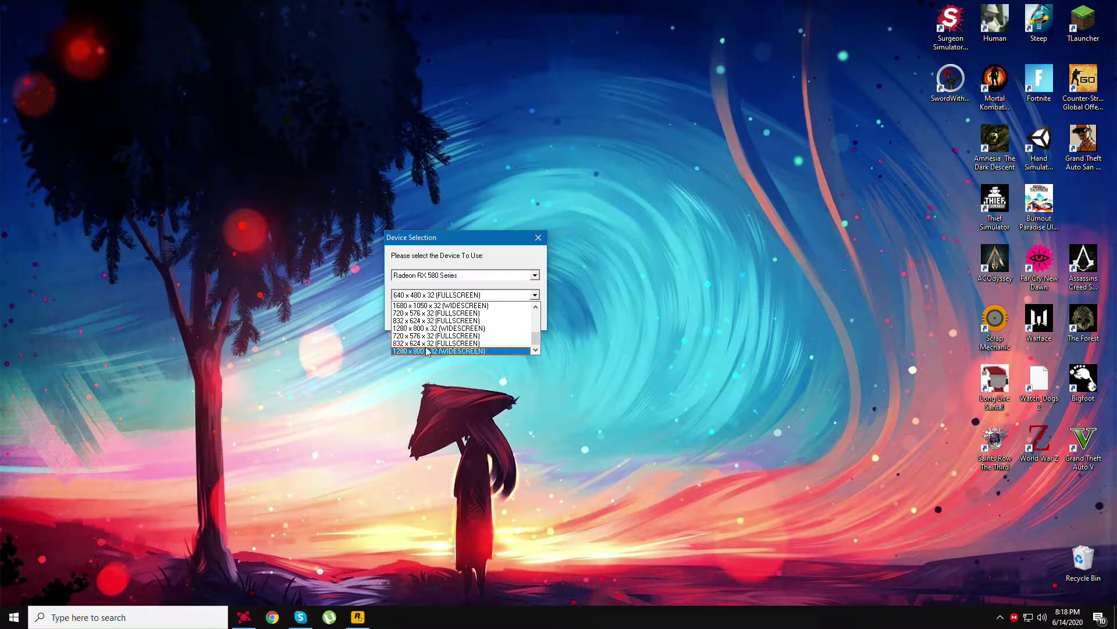
left_click(423, 351)
left_click(432, 278)
left_click(431, 288)
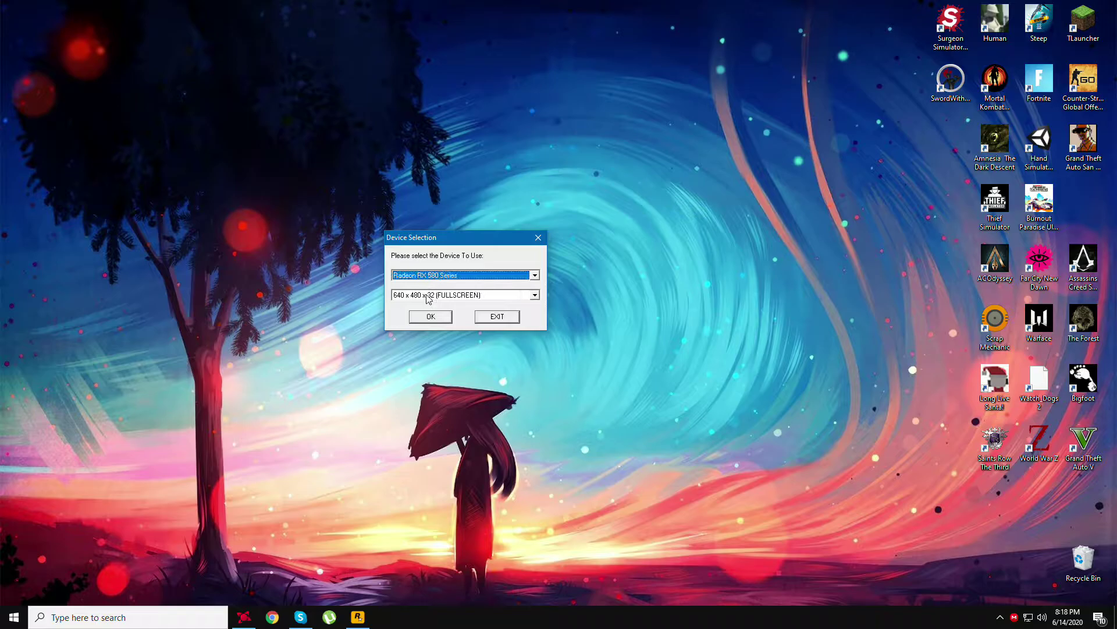
left_click(431, 295)
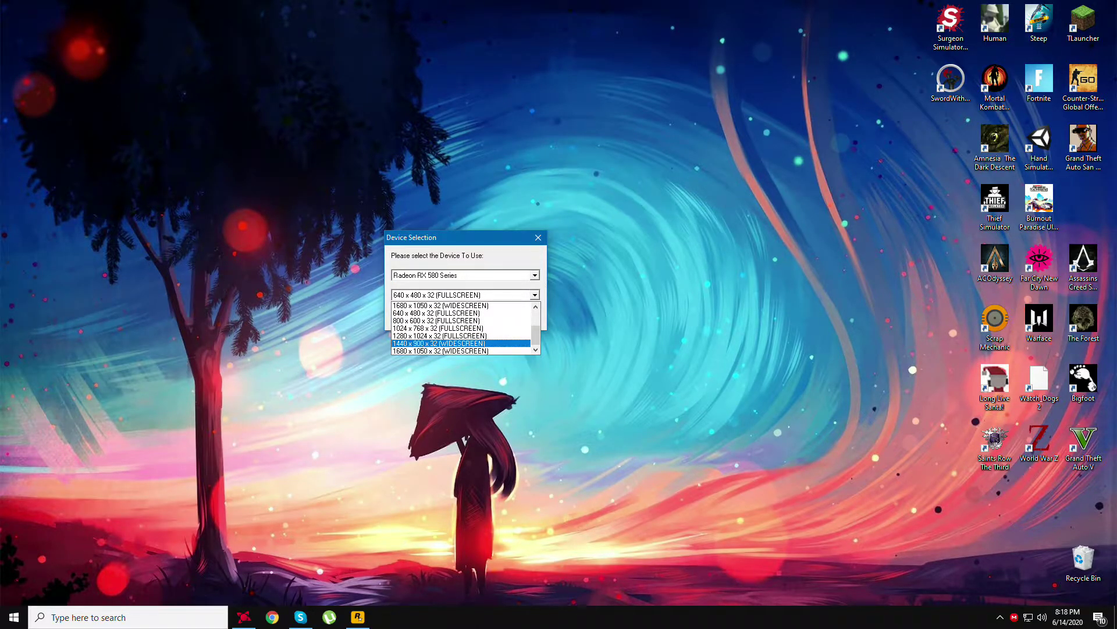
left_click(436, 312)
left_click(515, 315)
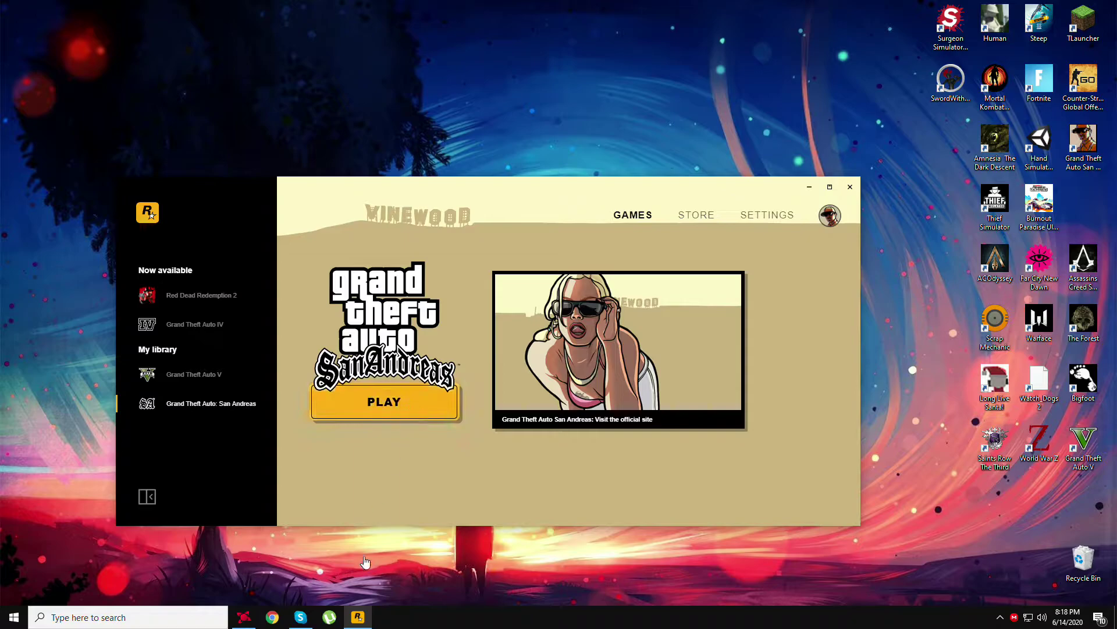
Reopen the Grand Theft Auto San Andreas game folder inside Games > GTA San Andreas on the S: drive
key("super+e")
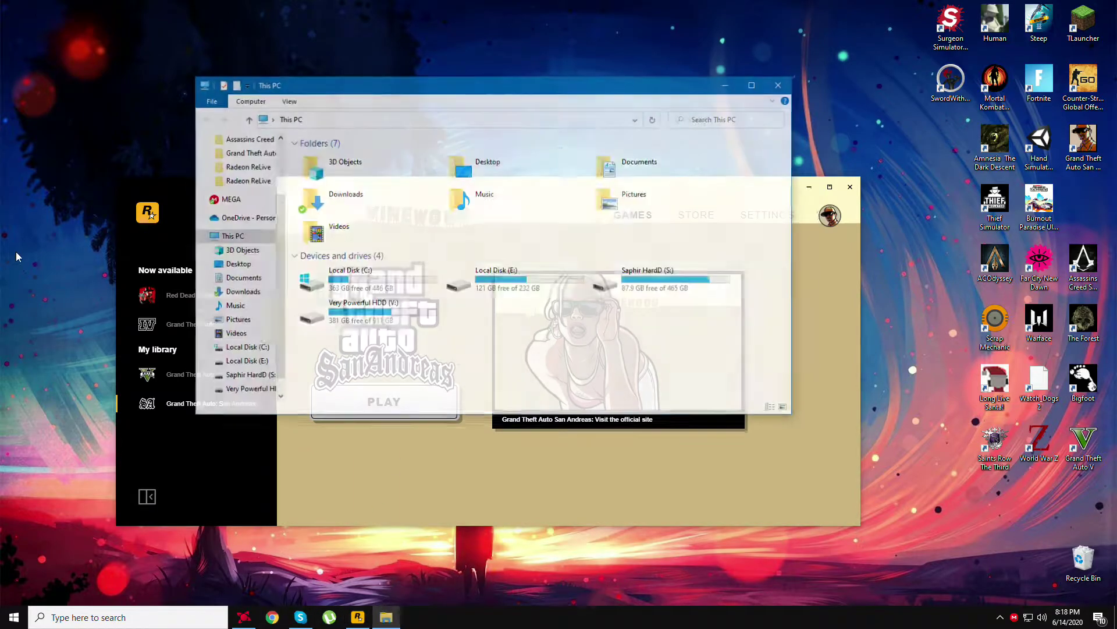
double_click(605, 284)
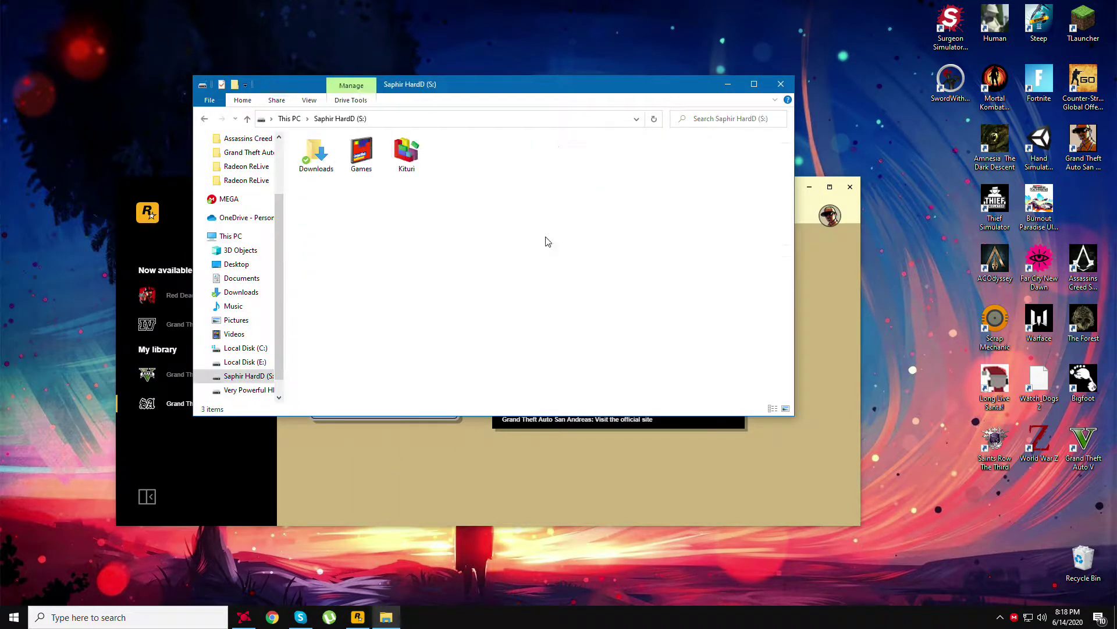
double_click(362, 154)
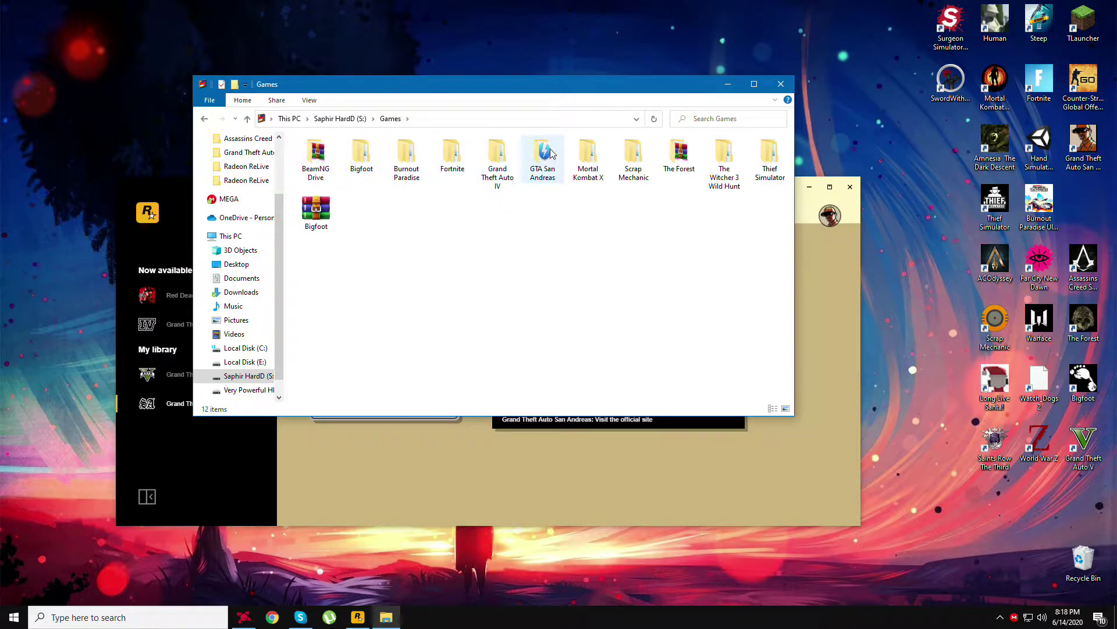
double_click(541, 152)
double_click(337, 167)
double_click(338, 157)
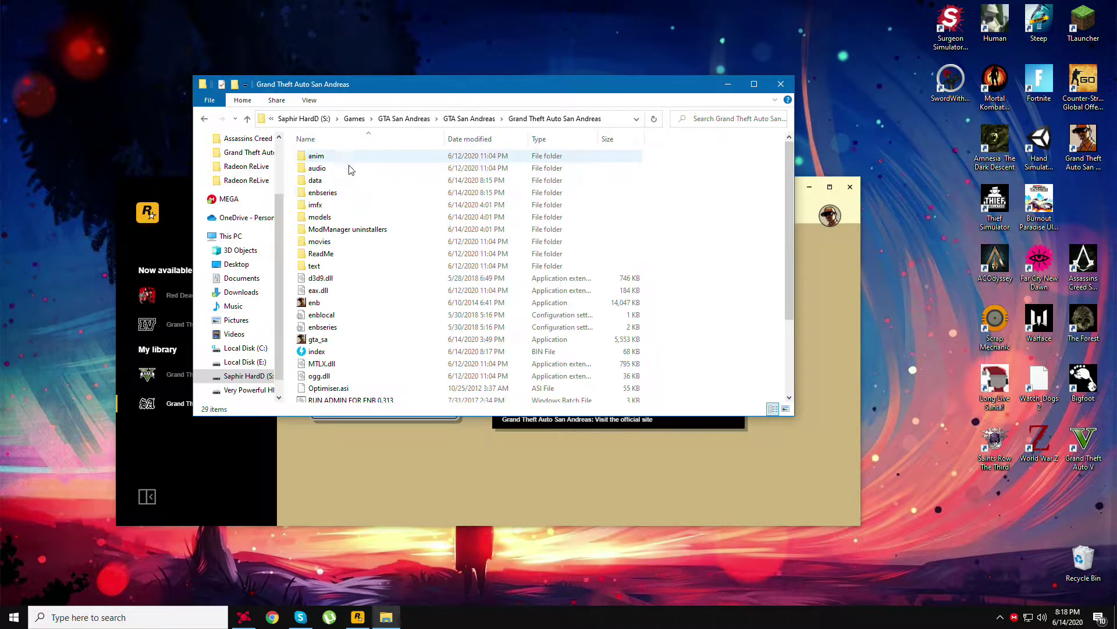
Launch gta_sa, close the game folder window and move the Rockstar launcher out of the way
left_click(326, 342)
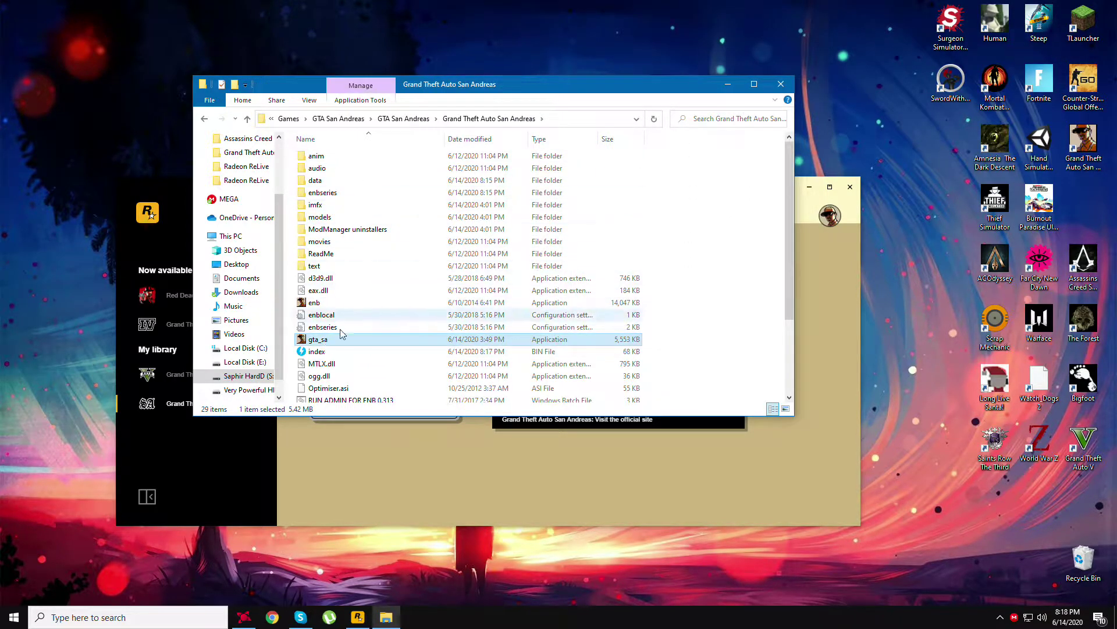
left_click(782, 83)
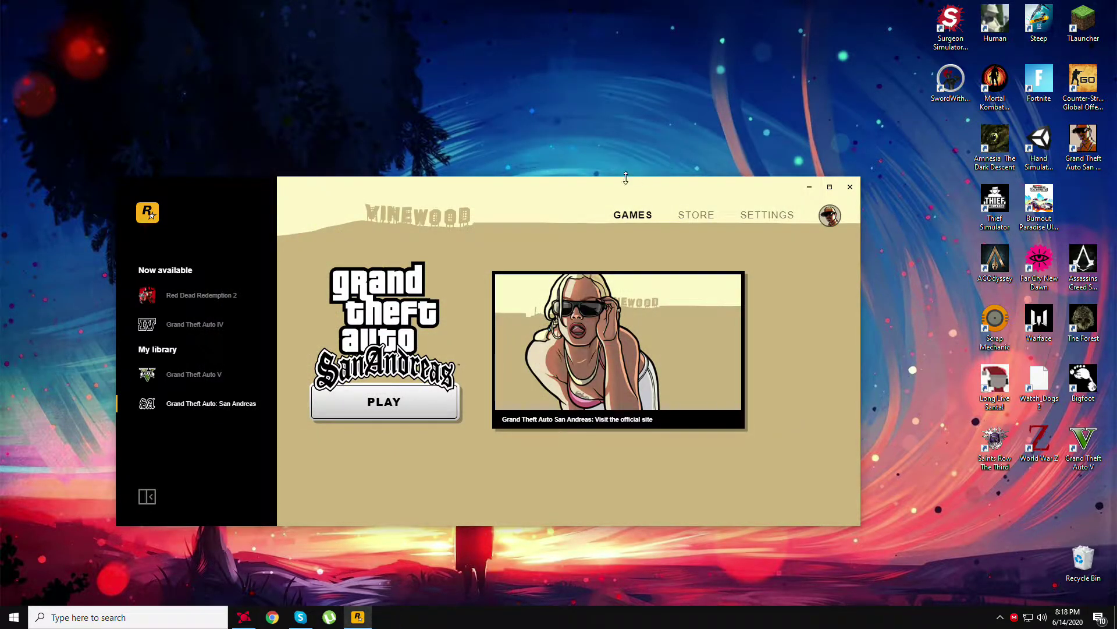
left_click_drag(621, 182, 621, 164)
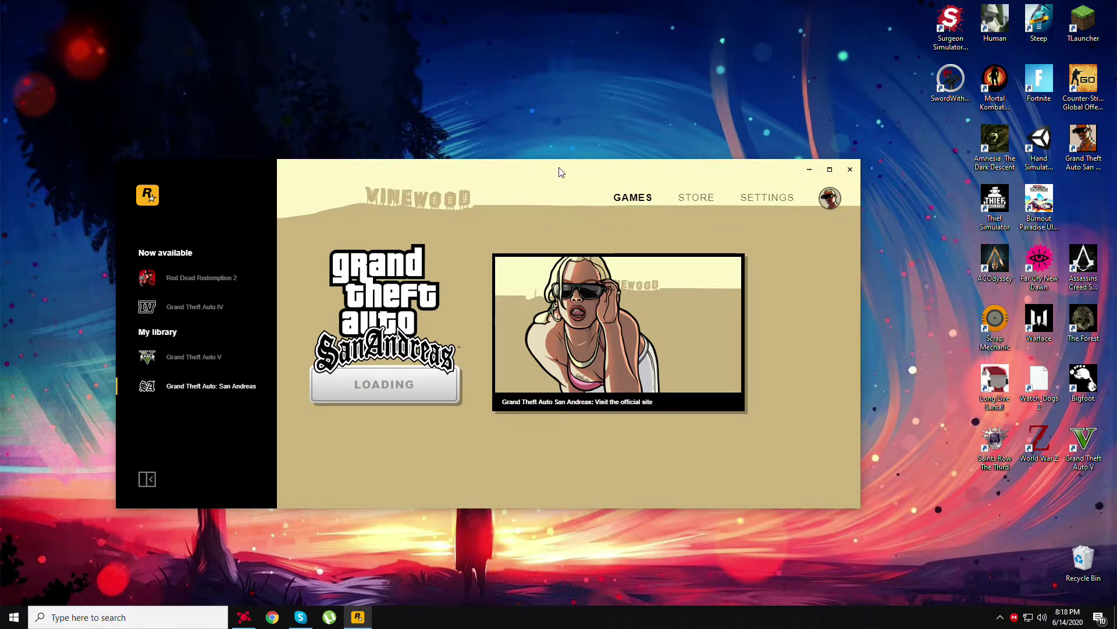
left_click_drag(561, 171, 0, 125)
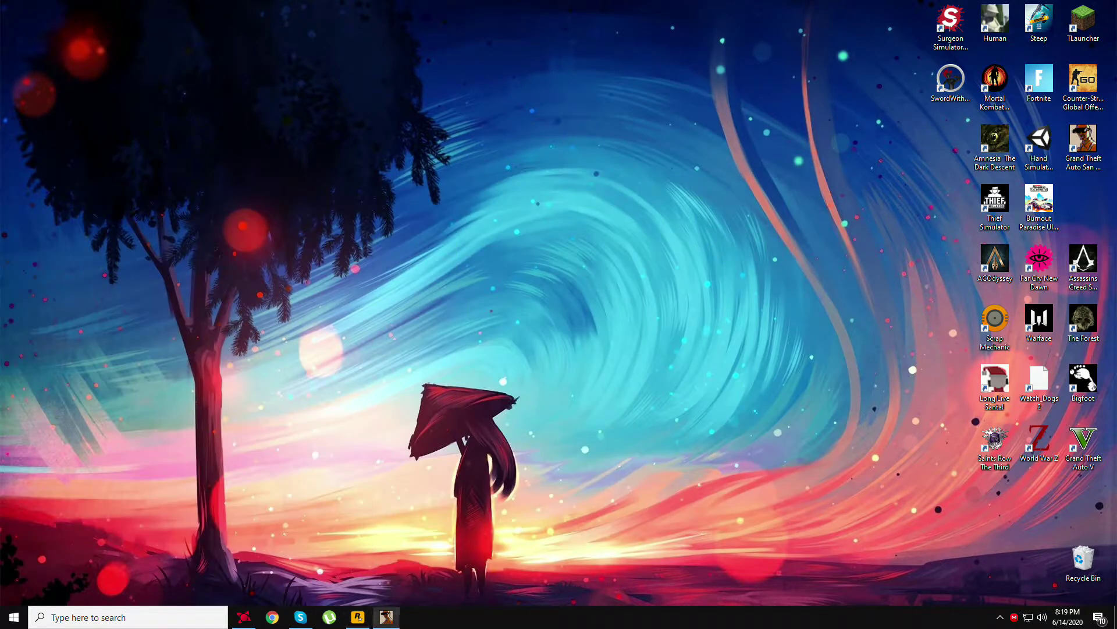
Select 1920 x 1080 x 32 (WIDESCREEN) on the Radeon RX 580 Series in Device Selection and start the game
left_click_drag(758, 249, 474, 254)
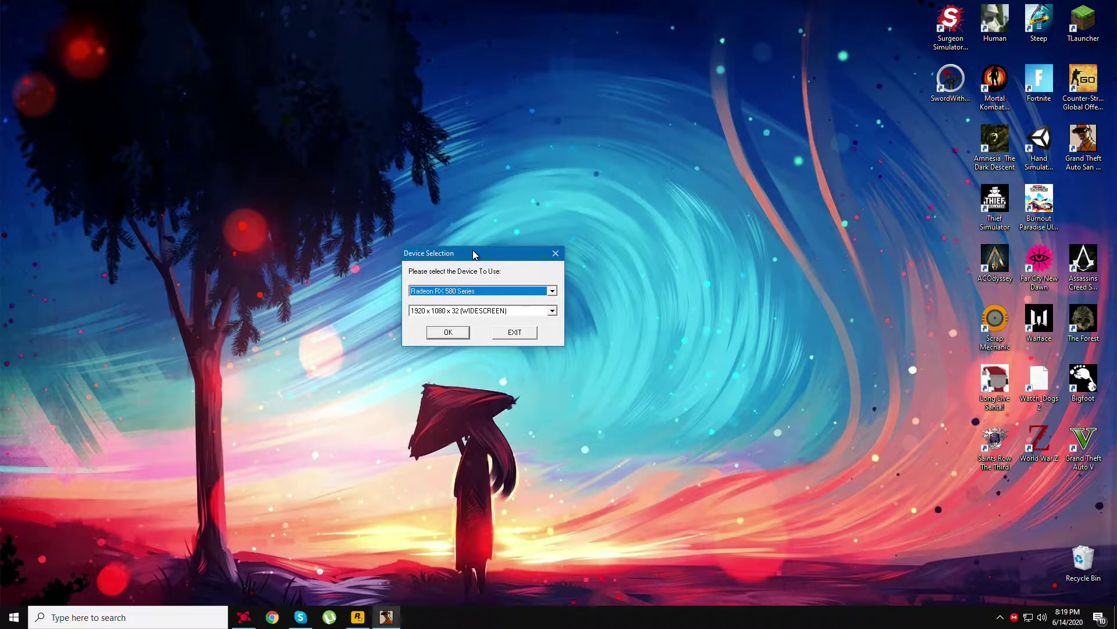
left_click(467, 307)
left_click(432, 362)
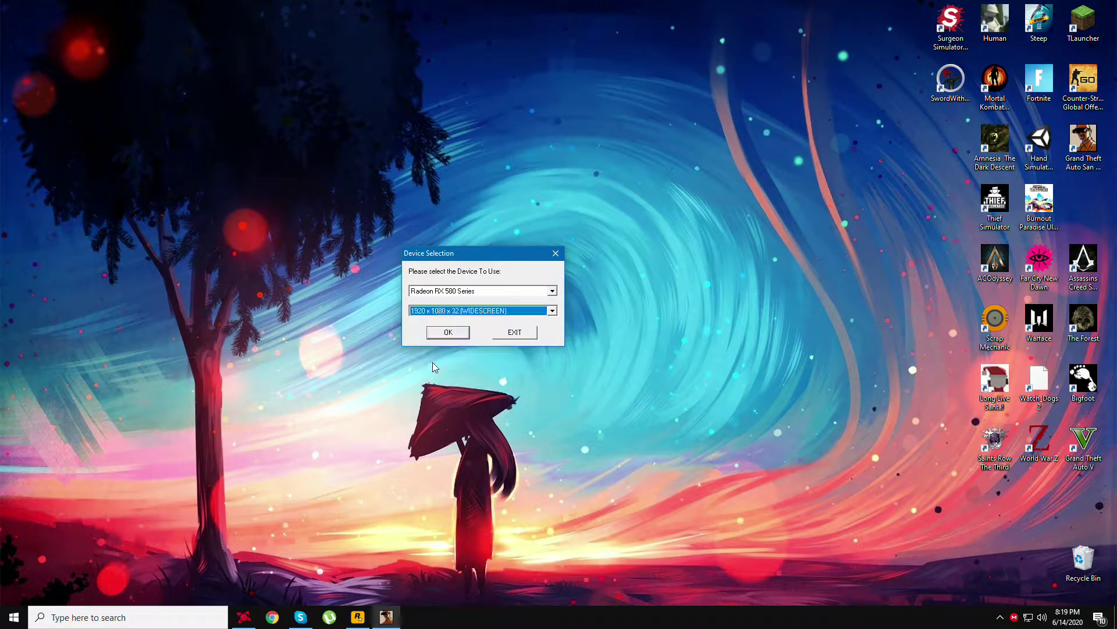
left_click(443, 334)
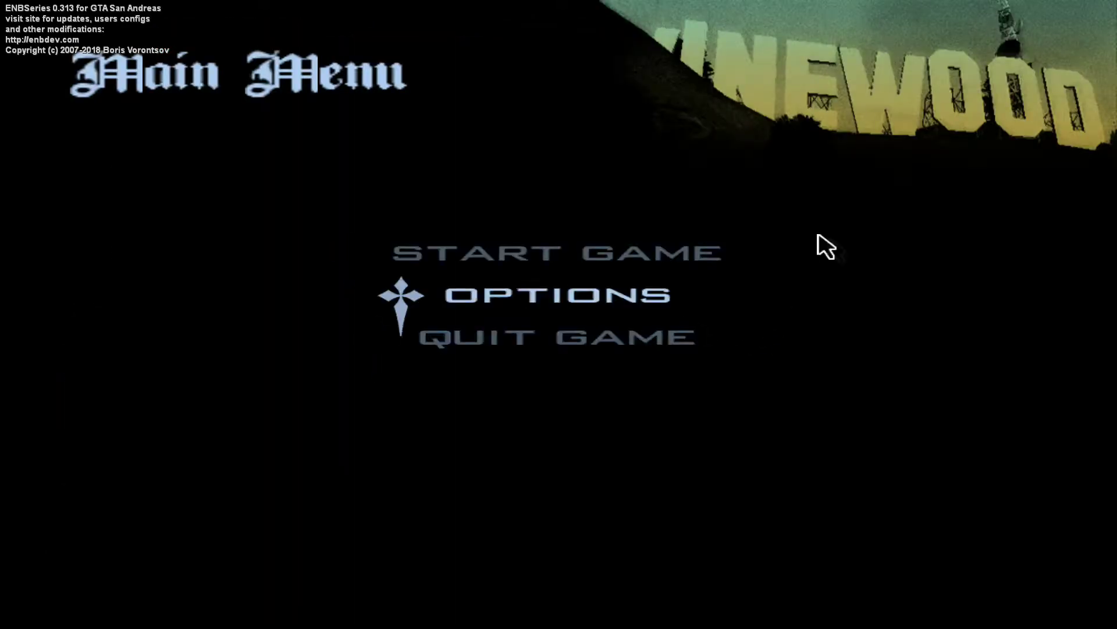
Start the game from the main menu and run Carl through the Jefferson alley to check the graphics mod
left_click(576, 252)
left_click(303, 220)
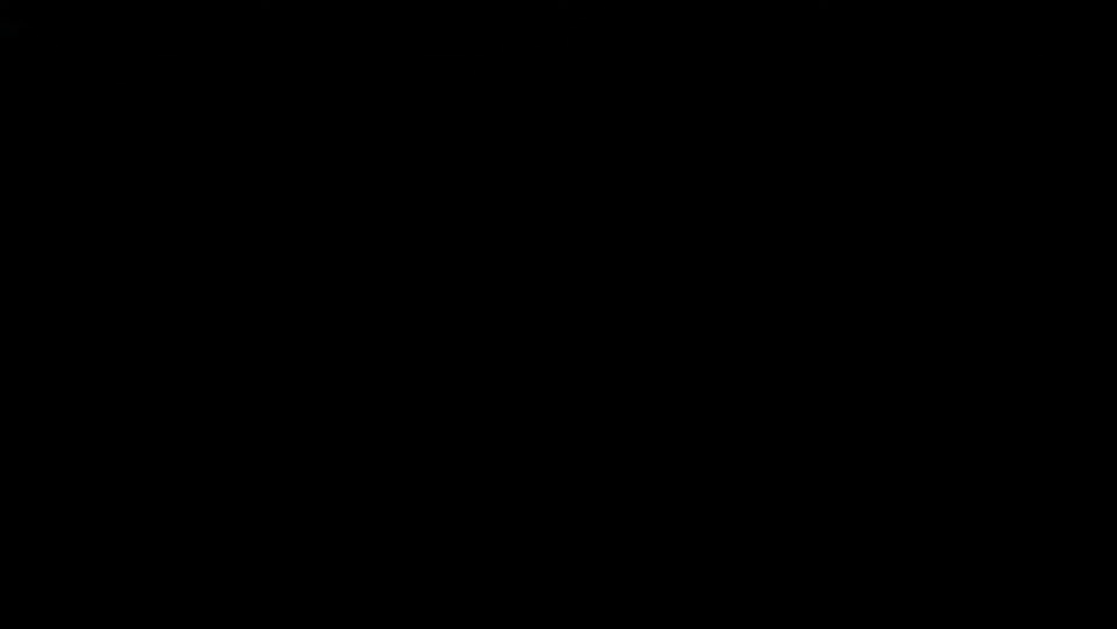
key("w")
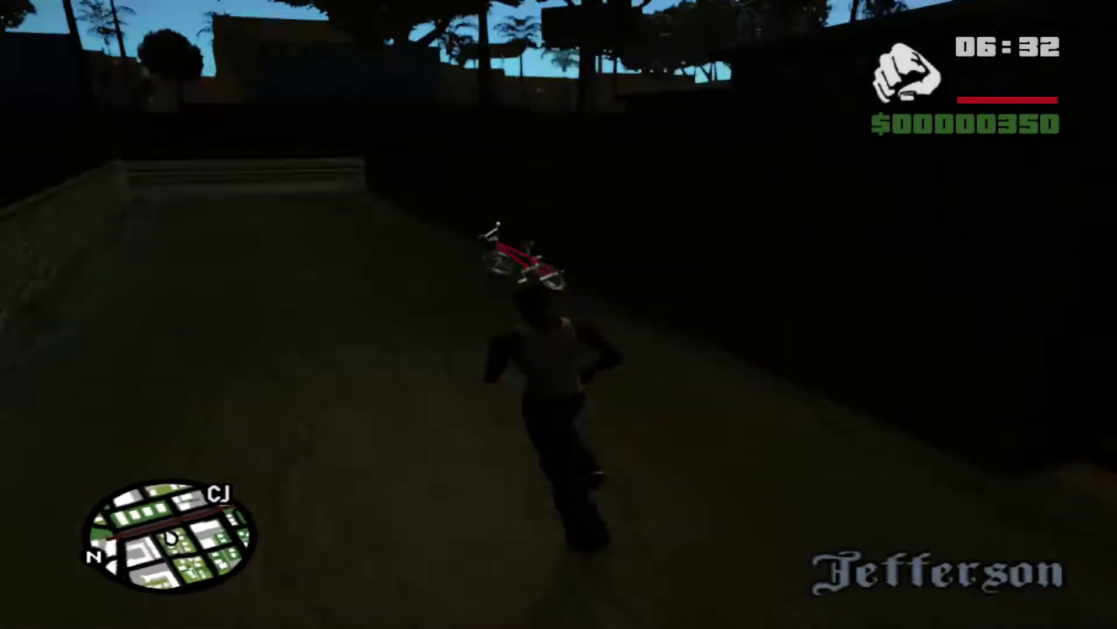
key("a")
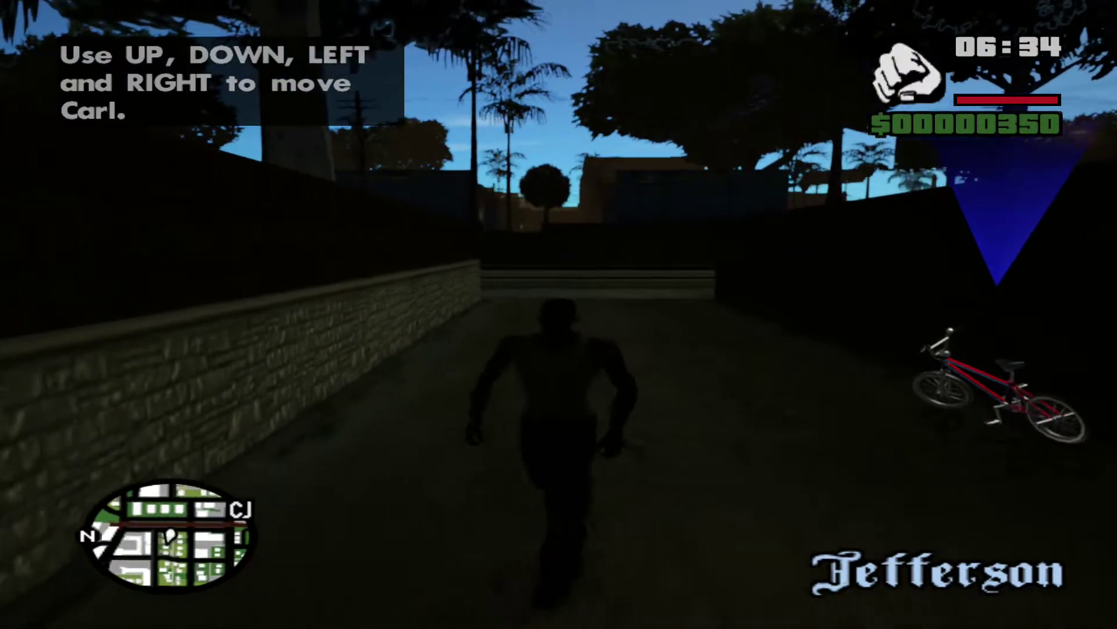
Open the ENBSeries configuration editor over the game and bring up the pause menu
key("shift+Return")
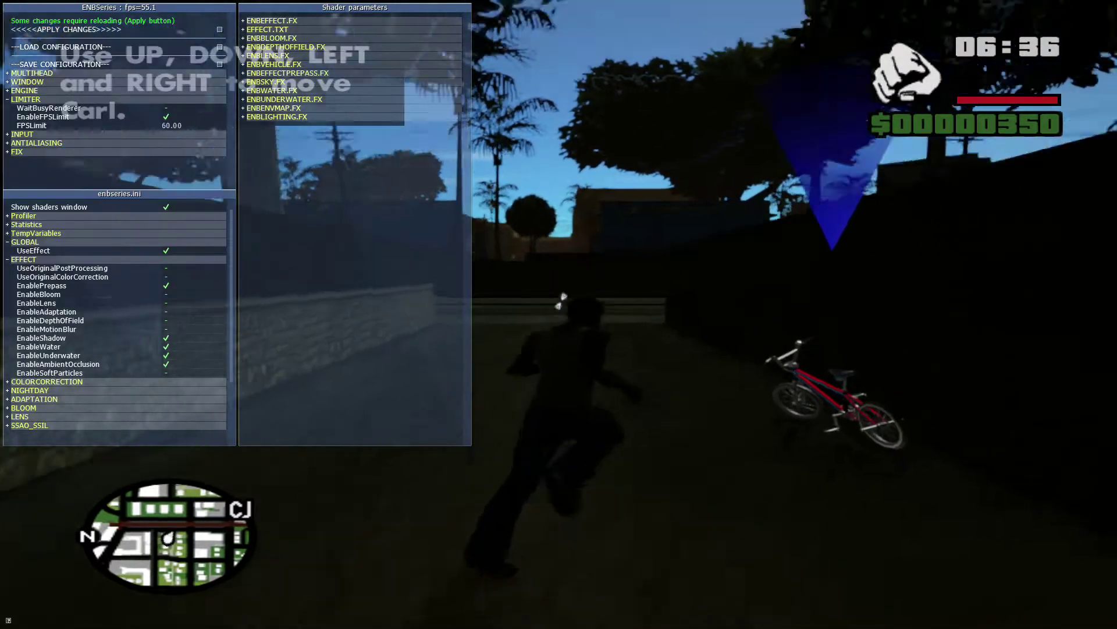
key("Escape")
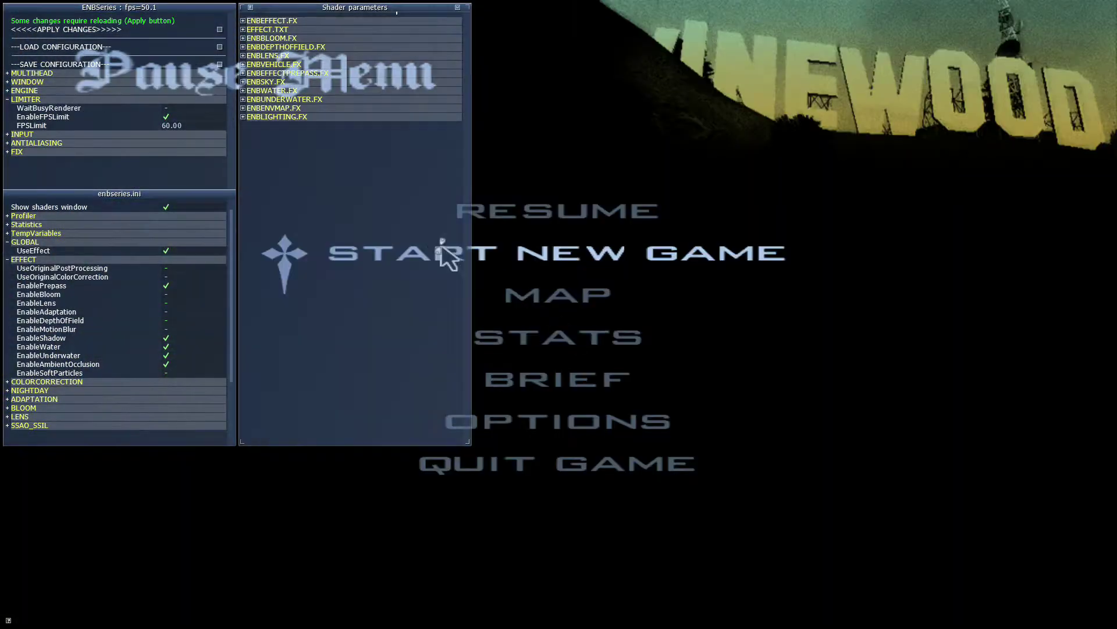